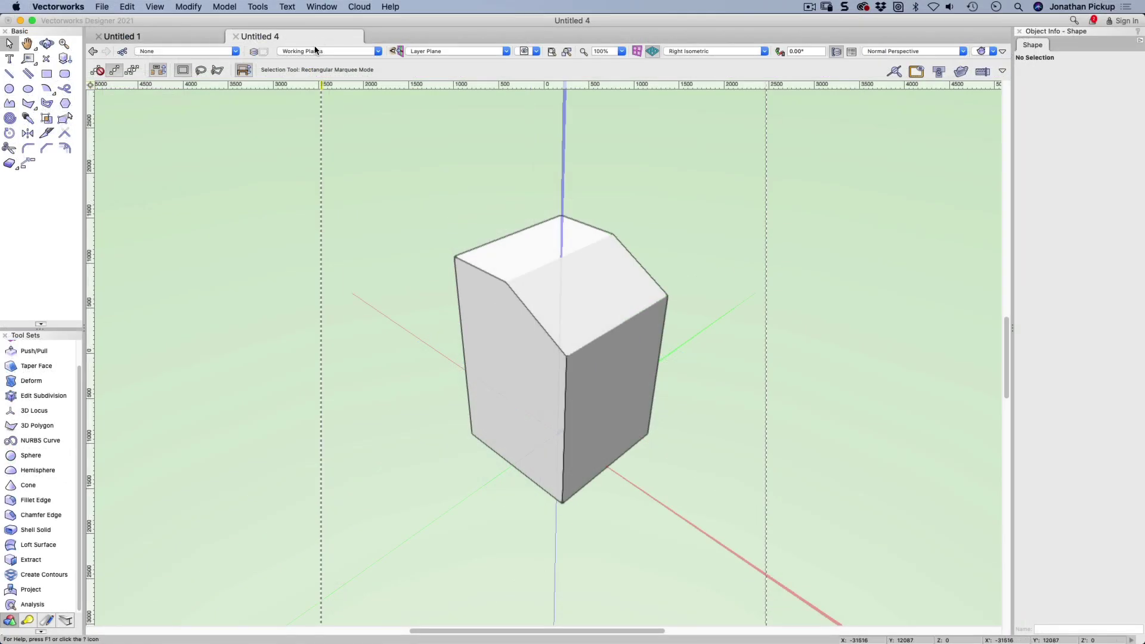
Step: Switch the active design layer to Extrude Along Path
click(314, 51)
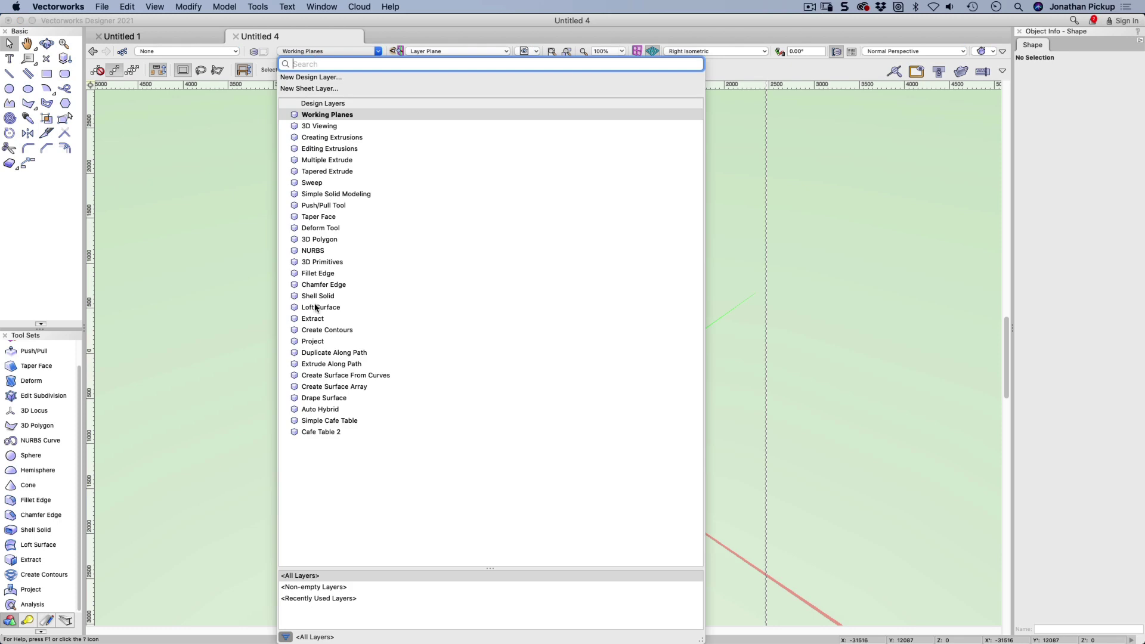
click(332, 366)
click(332, 365)
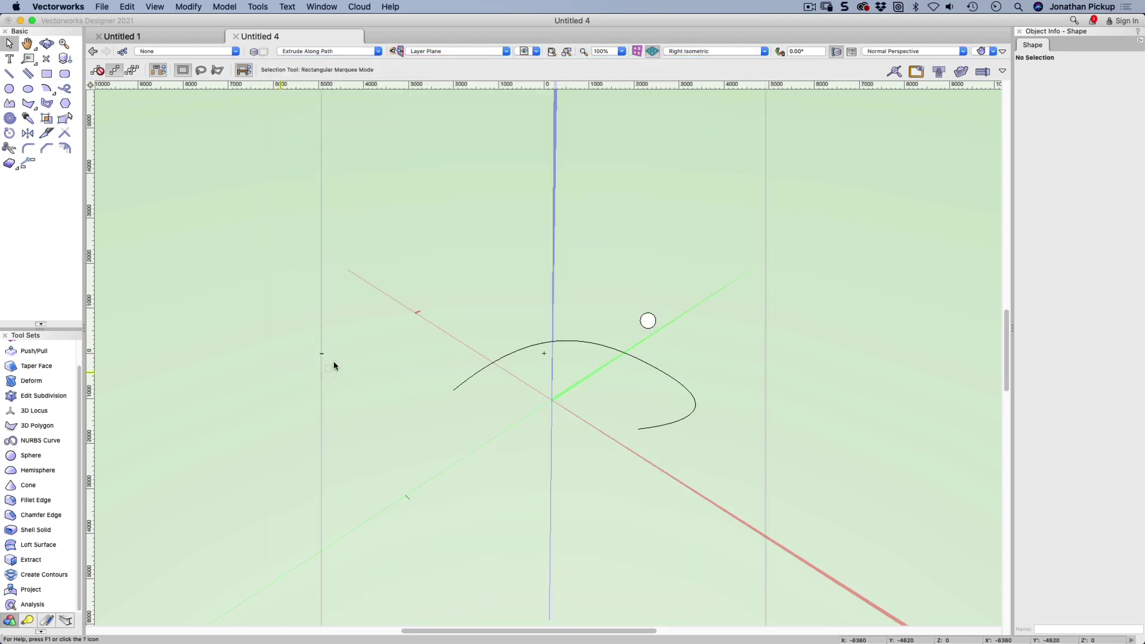
Step: Try to extrude the circle along the existing curve, using the curve as the path at a uniform scale factor of 1
click(655, 371)
shift+middle_drag(611, 430, 567, 422)
click(653, 326)
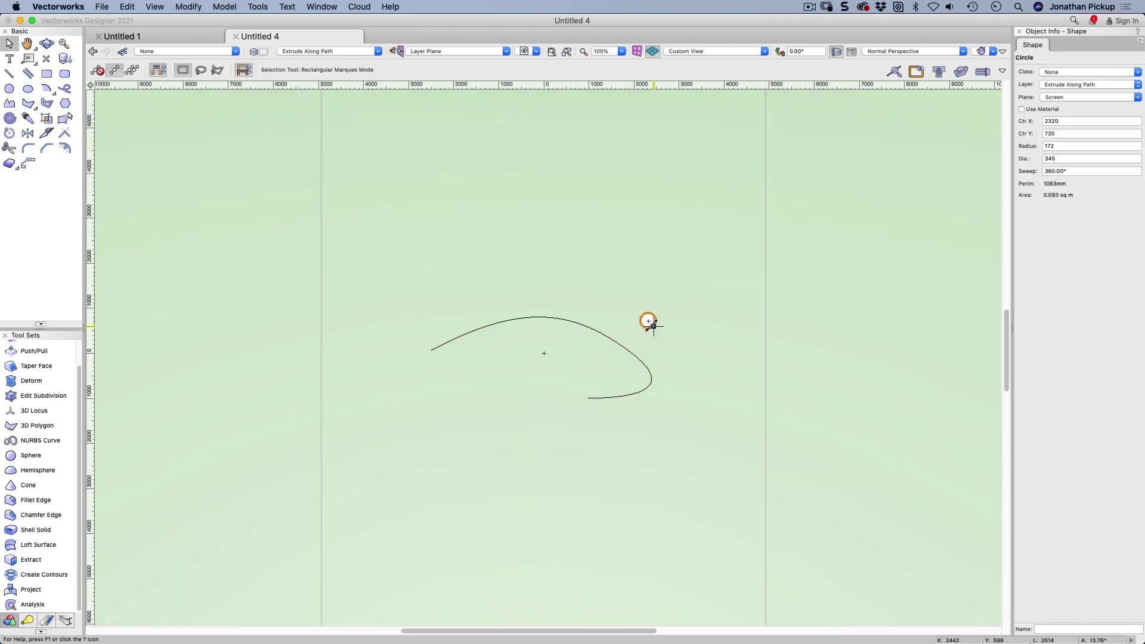
shift+click(627, 341)
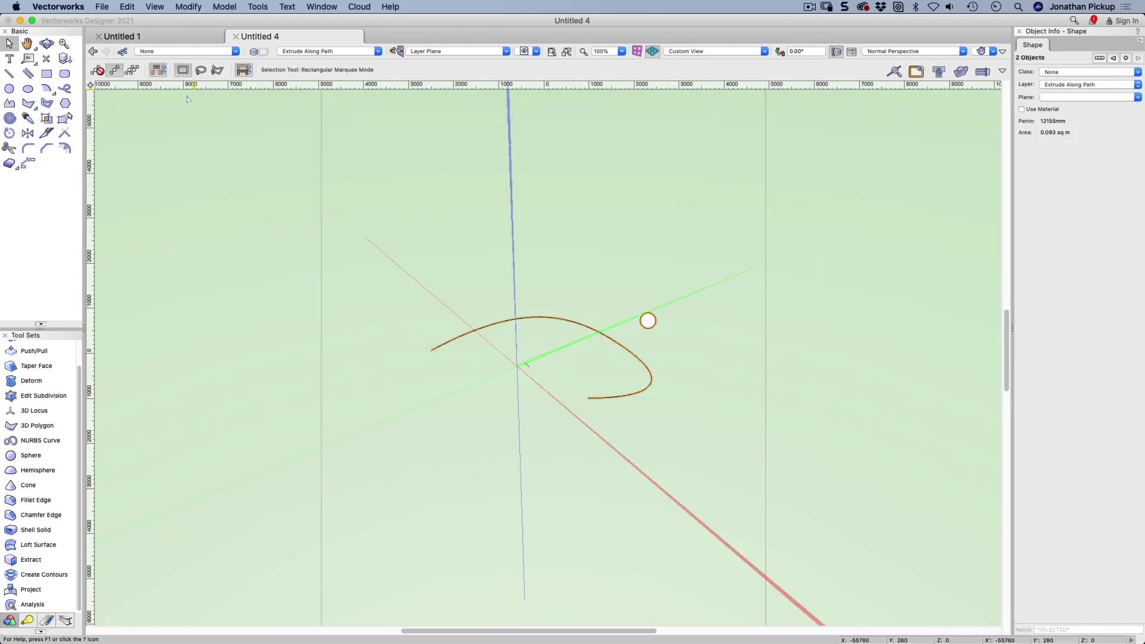
click(225, 7)
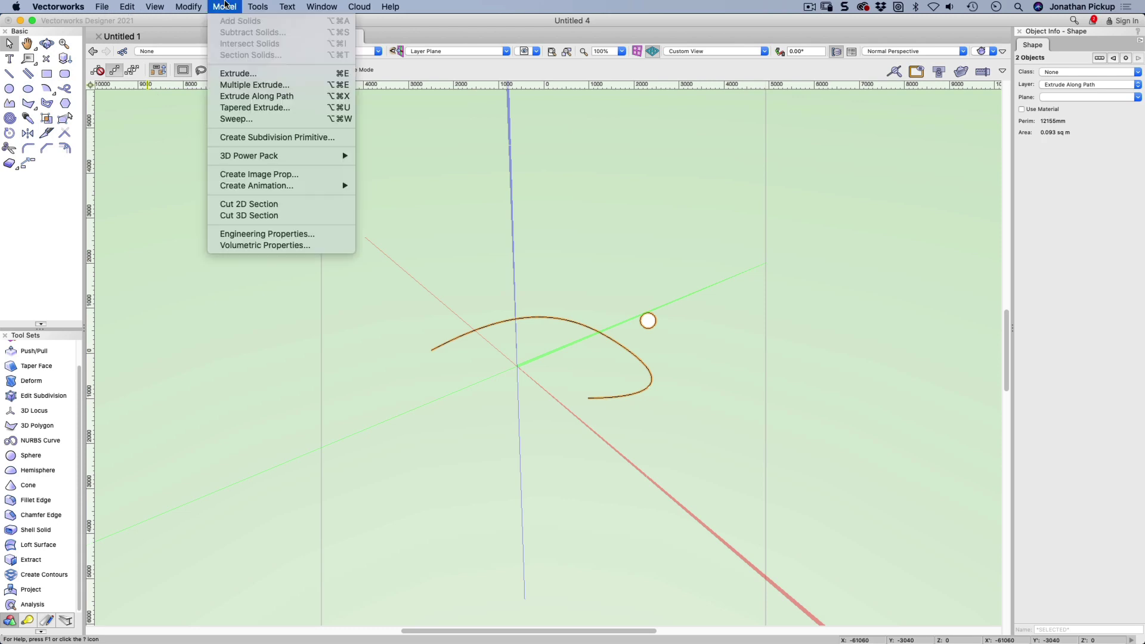
click(230, 96)
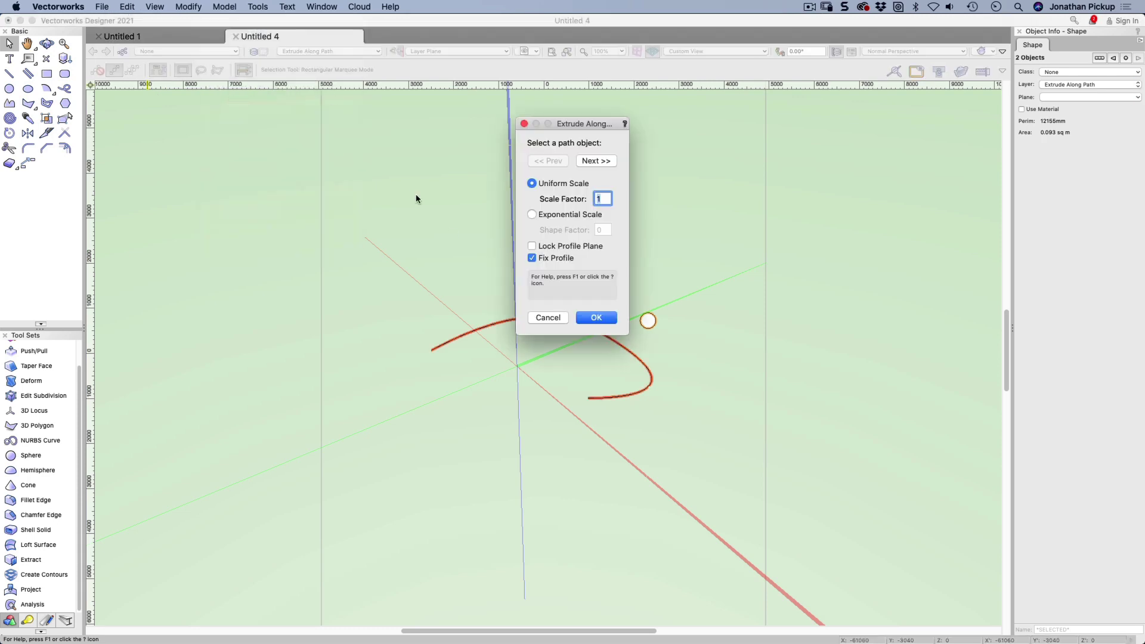
drag(576, 124, 356, 119)
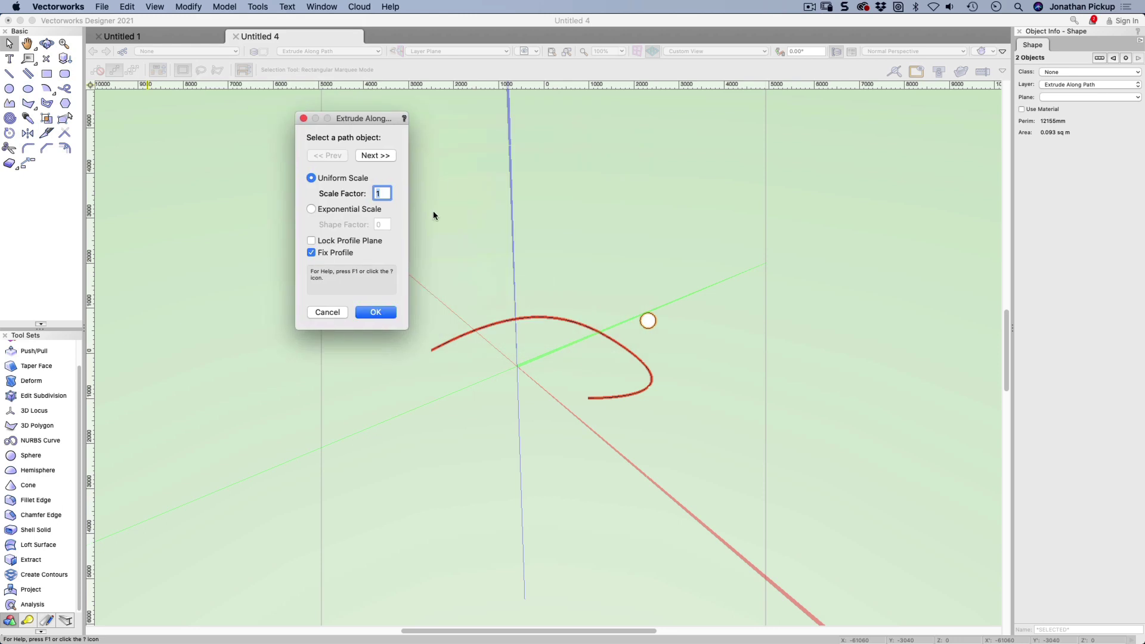
click(371, 156)
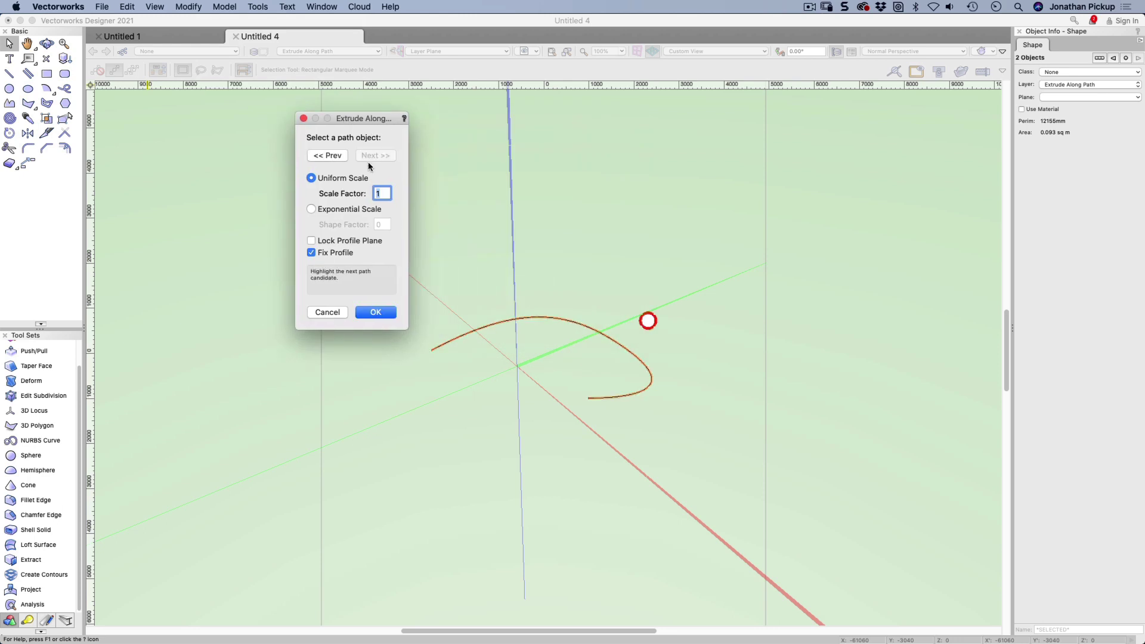
click(328, 155)
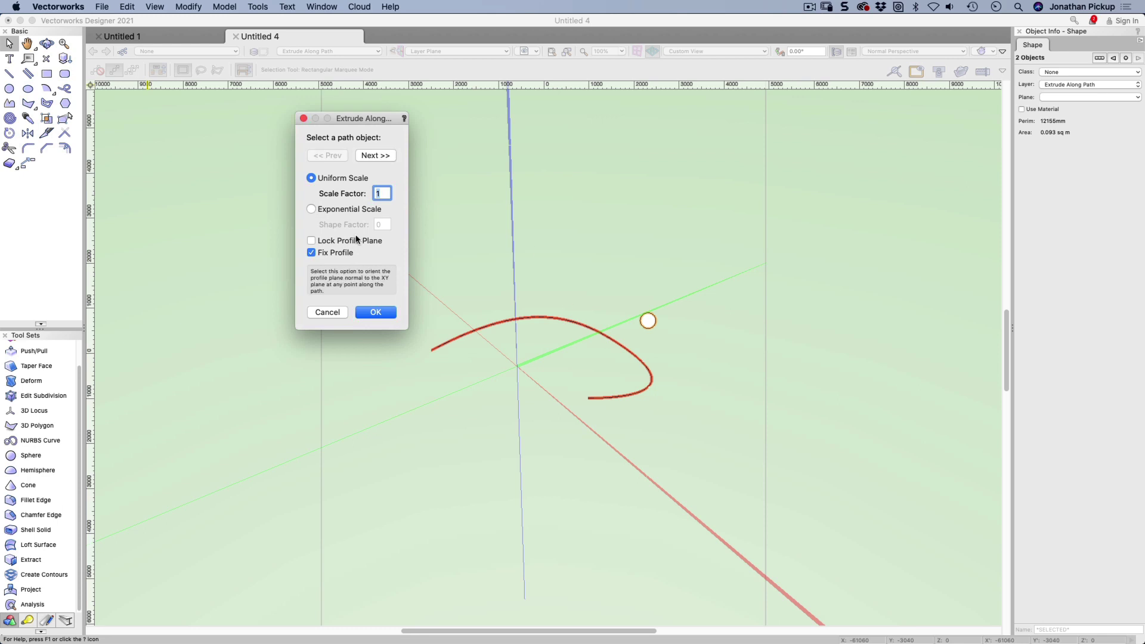
click(382, 310)
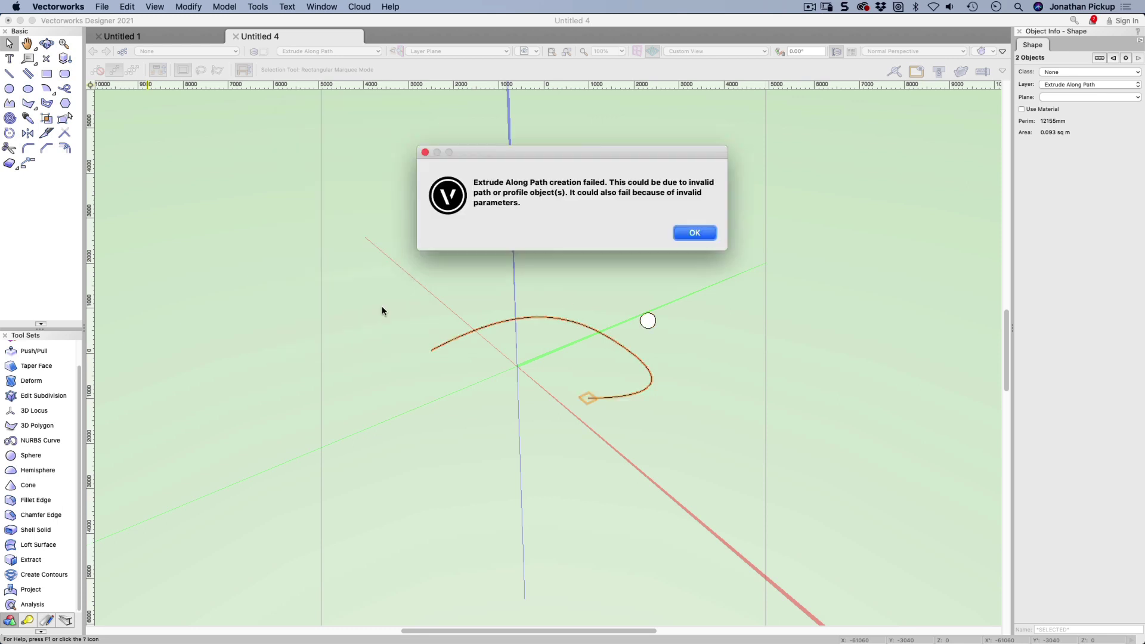
click(695, 233)
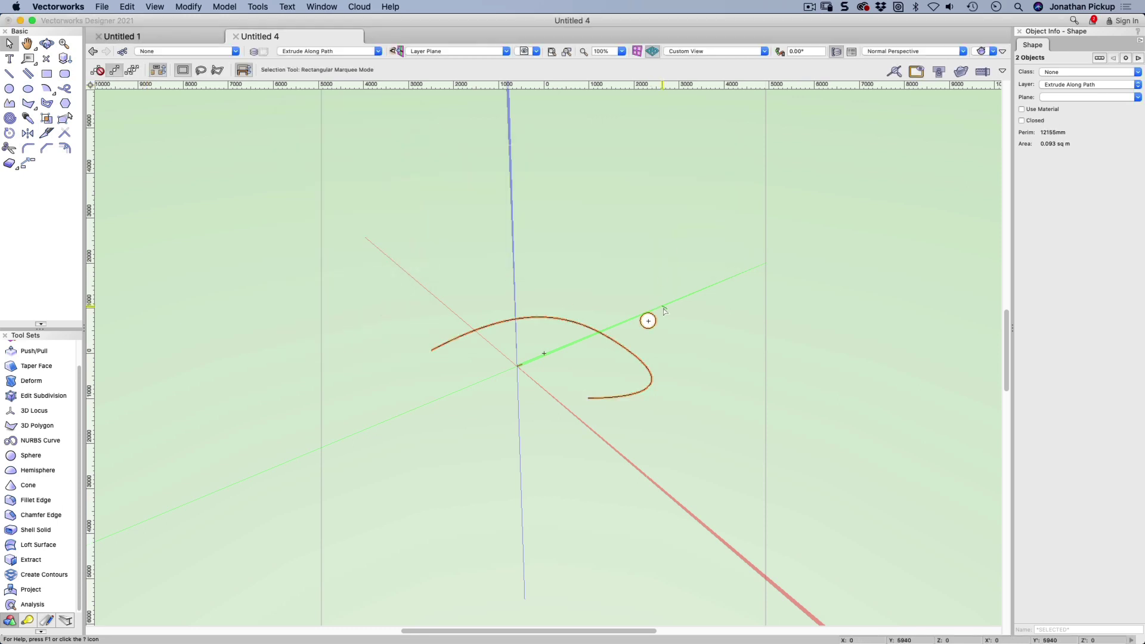
Step: Delete the existing path curve in Top/Plan view, keeping the circle
key(F5)
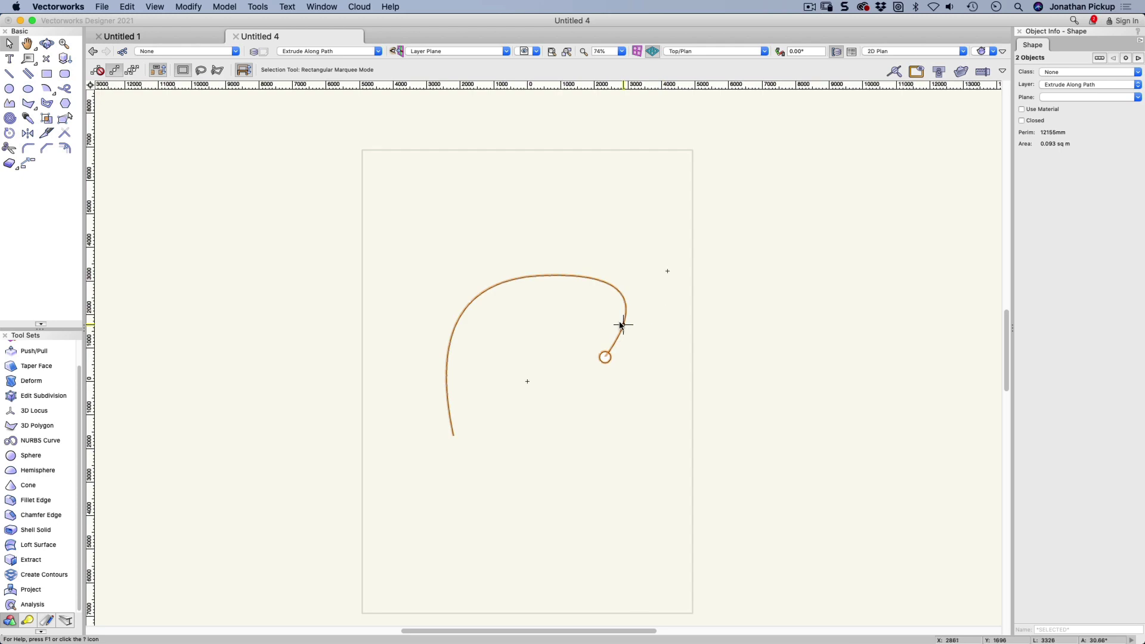
click(647, 334)
click(622, 331)
key(Delete)
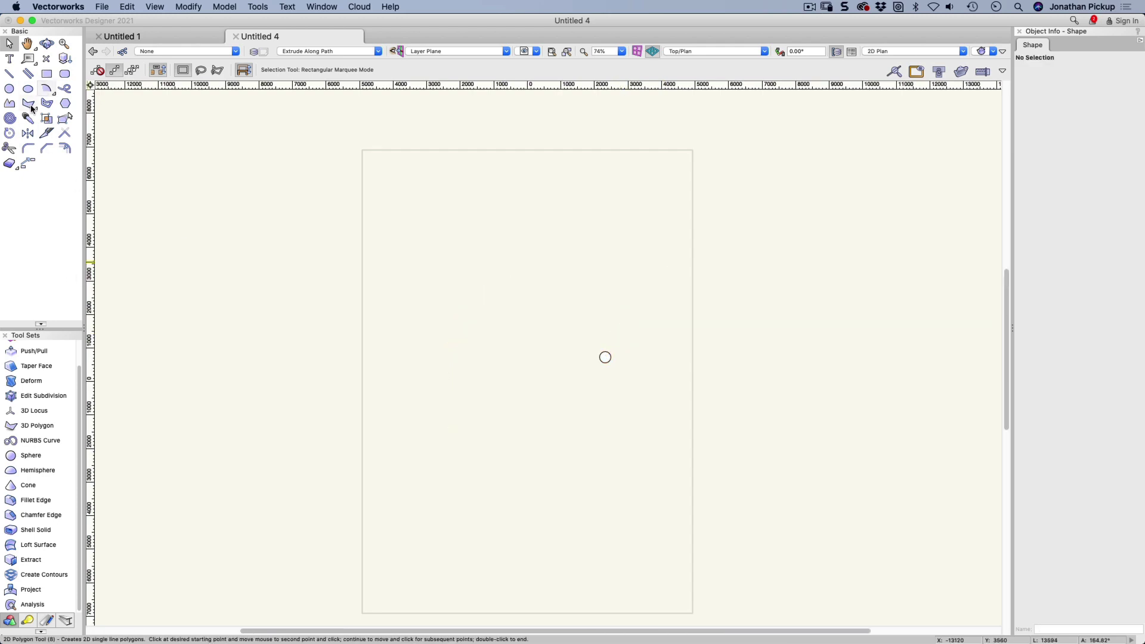
Step: Draw an open four-vertex Bezier polyline arching over the page, with an extent of about 7860 by 6740 mm
click(9, 103)
click(419, 443)
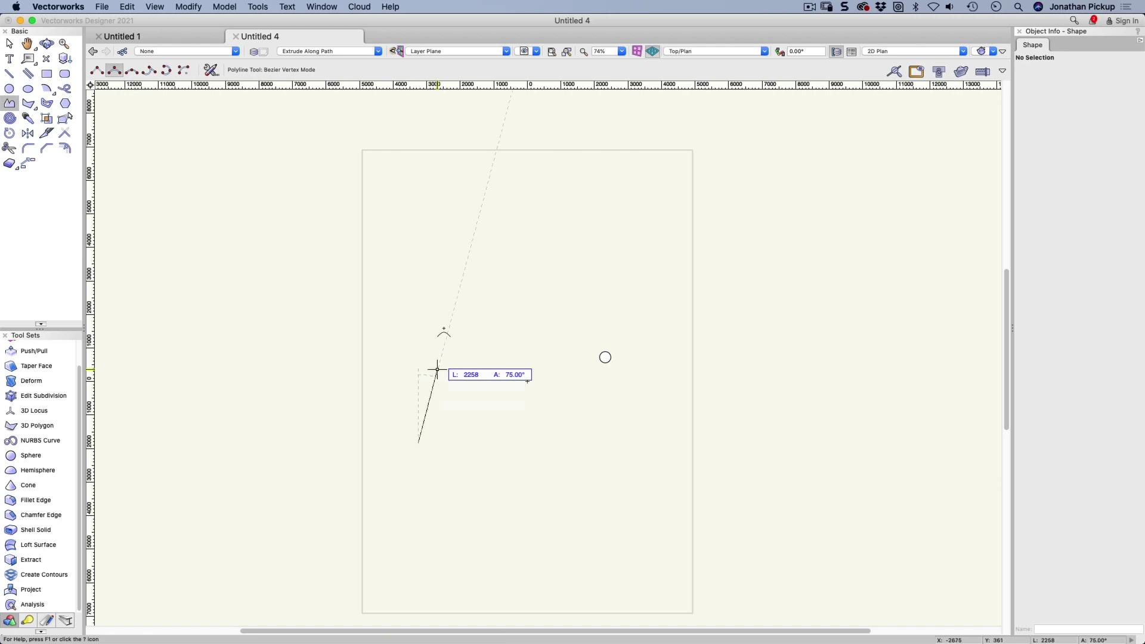
click(442, 224)
click(681, 327)
double_click(605, 405)
key(x)
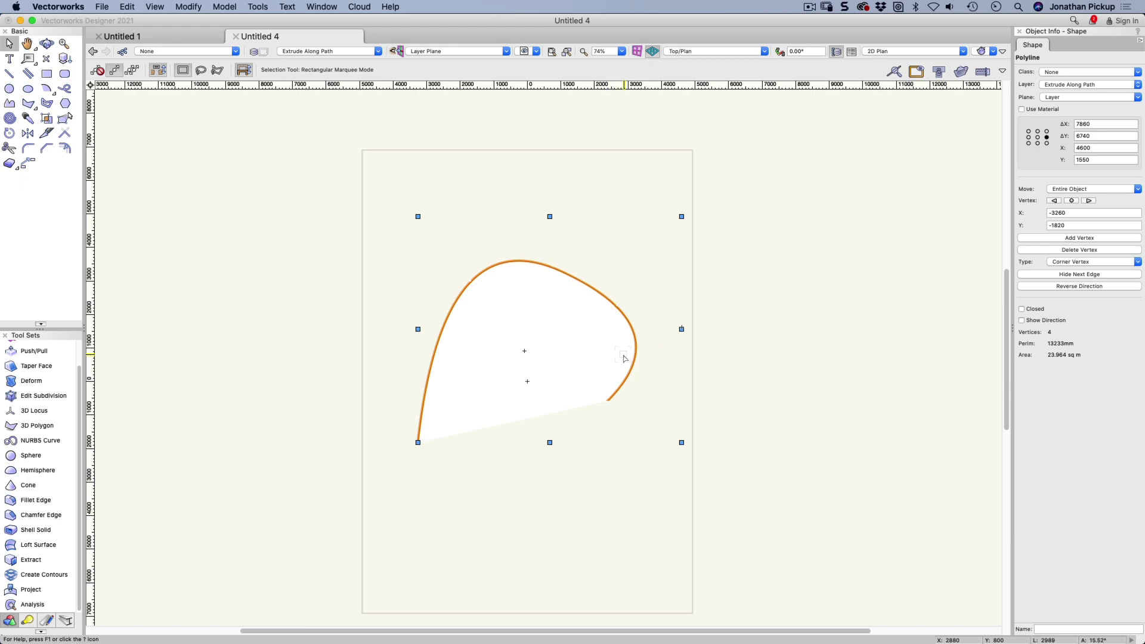
Step: Extrude the circle along the new polyline, choosing the polyline as the path with a uniform scale factor of 1
key(3)
click(651, 322)
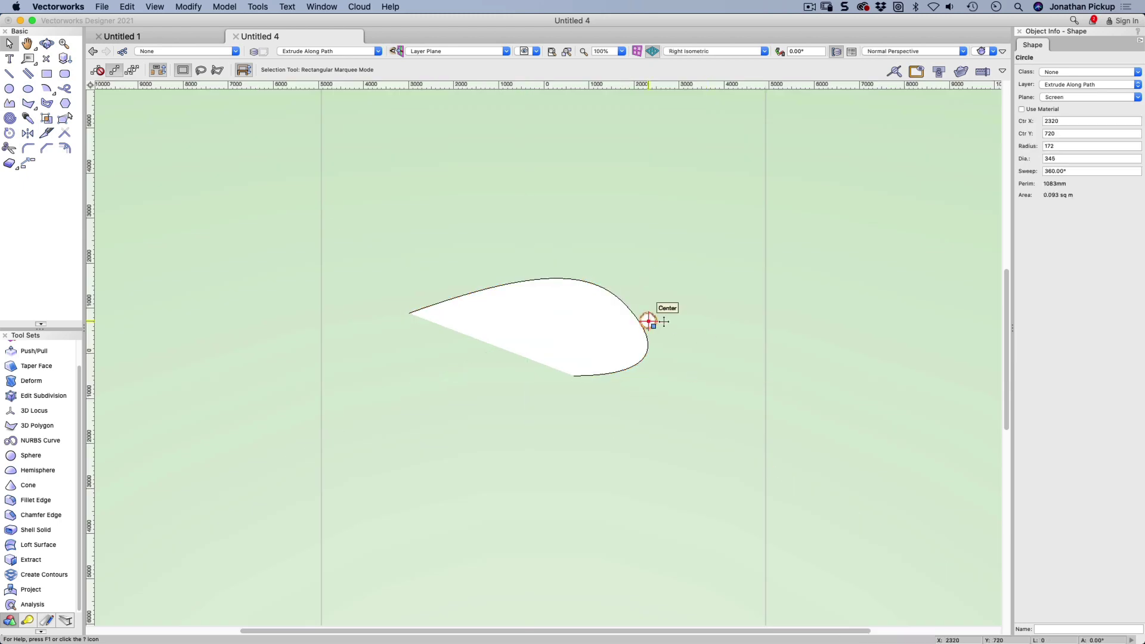
shift+click(627, 345)
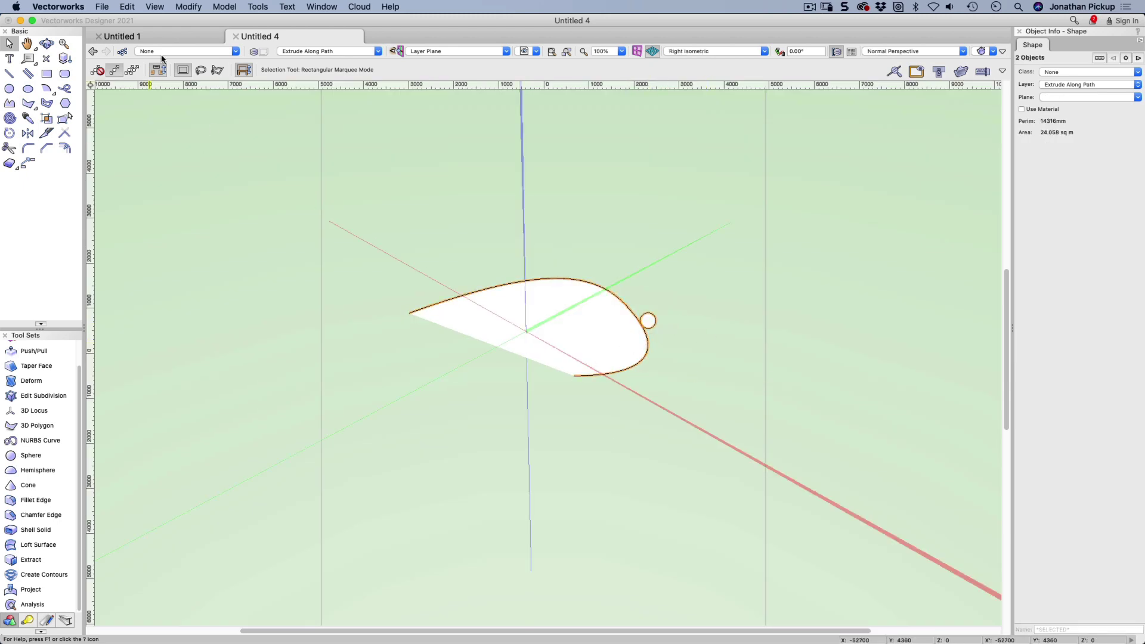
click(221, 7)
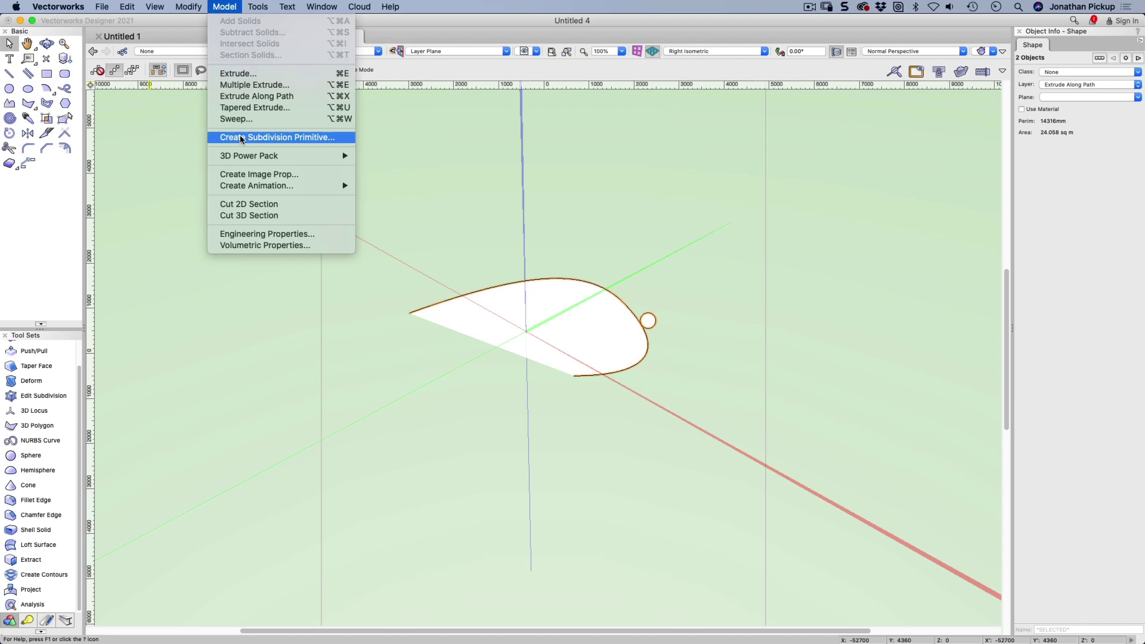
click(247, 96)
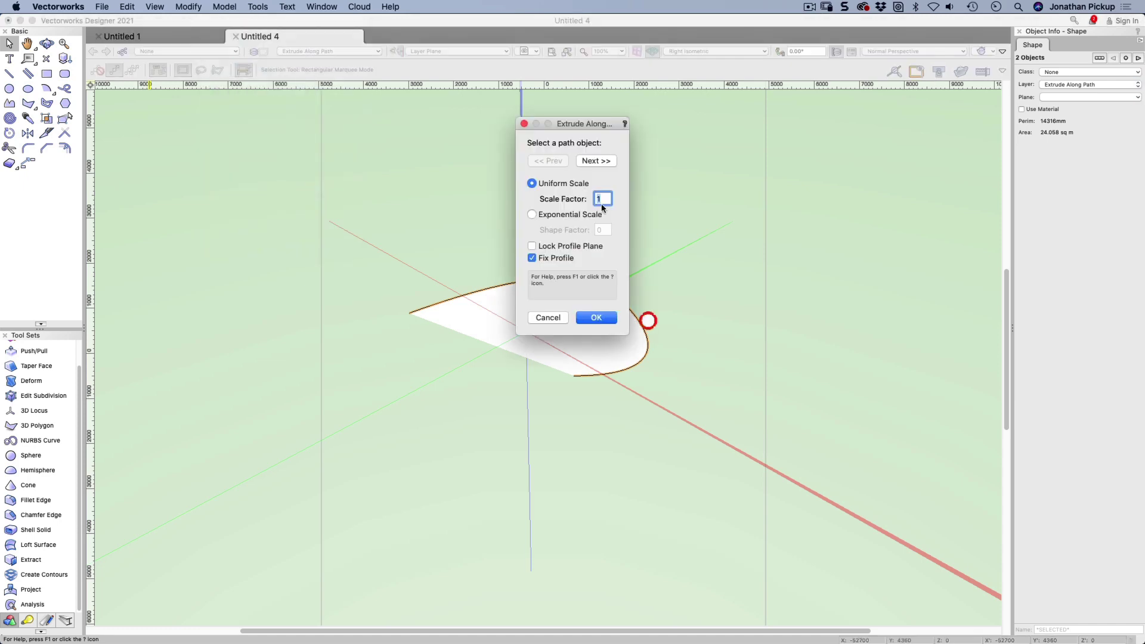
click(591, 161)
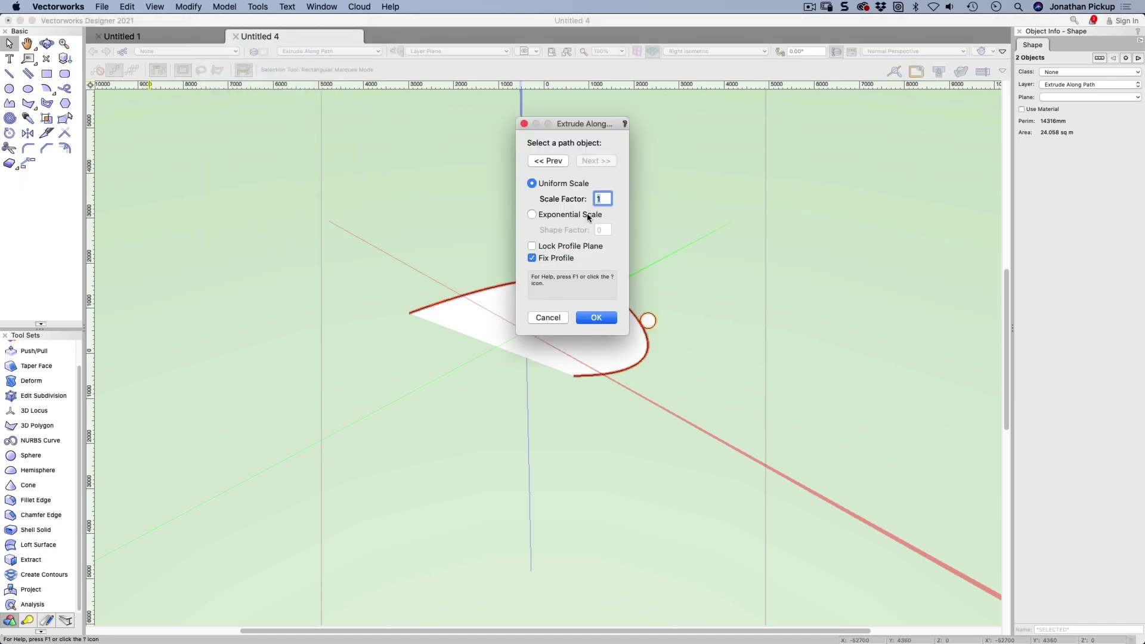
click(596, 317)
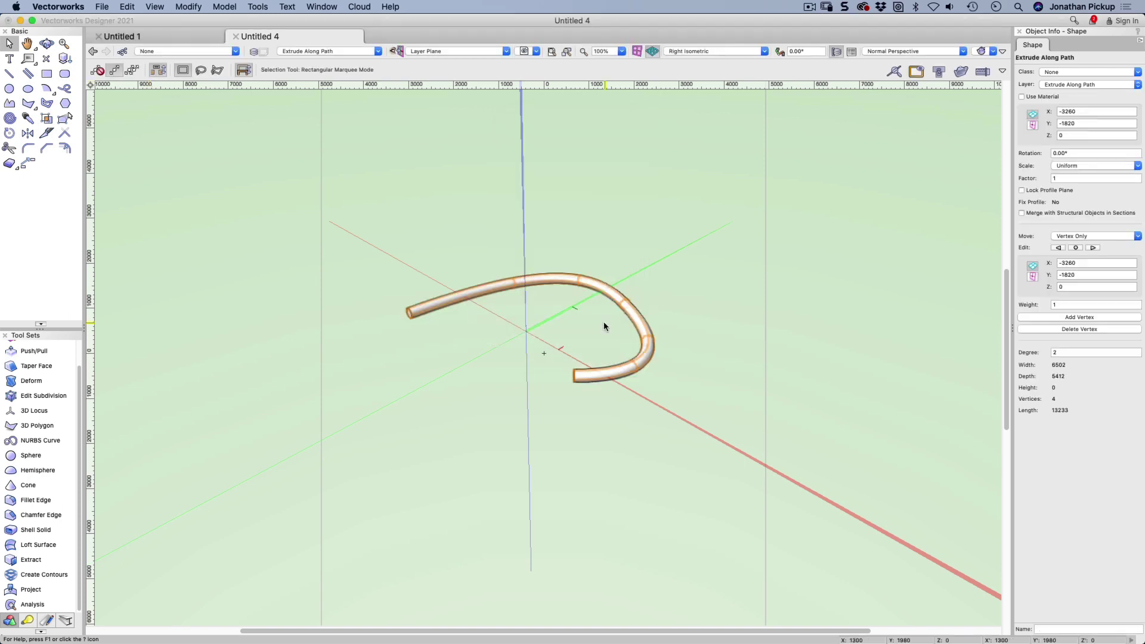
Step: Edit the extrusion's path, setting the Z value of its last vertex to 600, and exit path editing
mouse_move(496, 351)
ctrl+middle_down()
mouse_move(505, 402)
mouse_move(621, 301)
mouse_move(611, 289)
mouse_move(525, 359)
mouse_move(499, 343)
ctrl+middle_up()
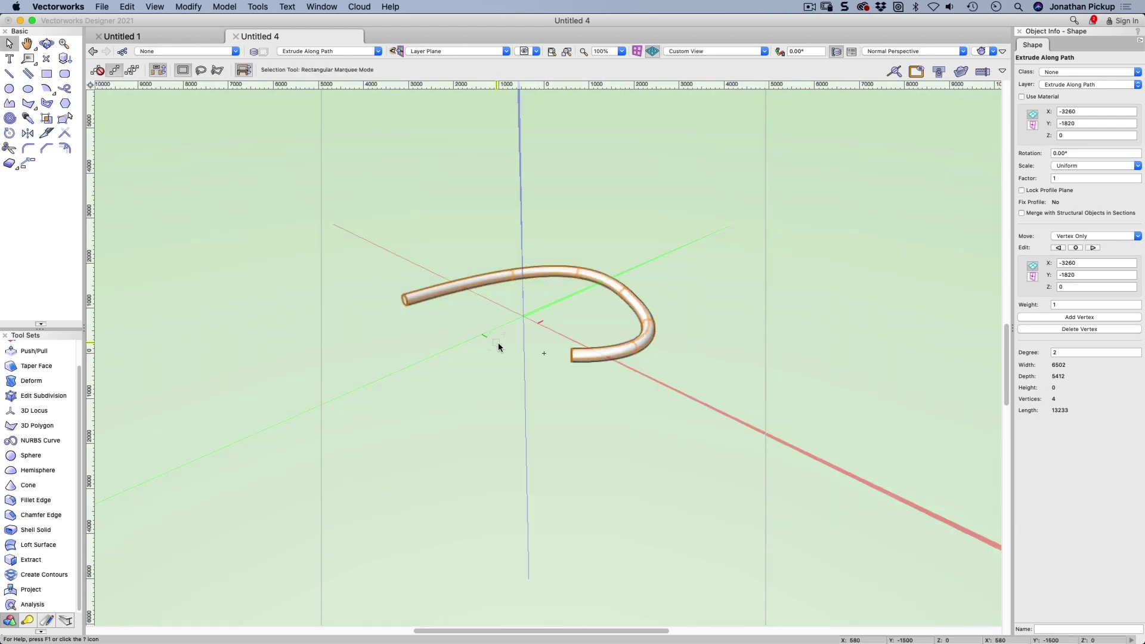
double_click(633, 349)
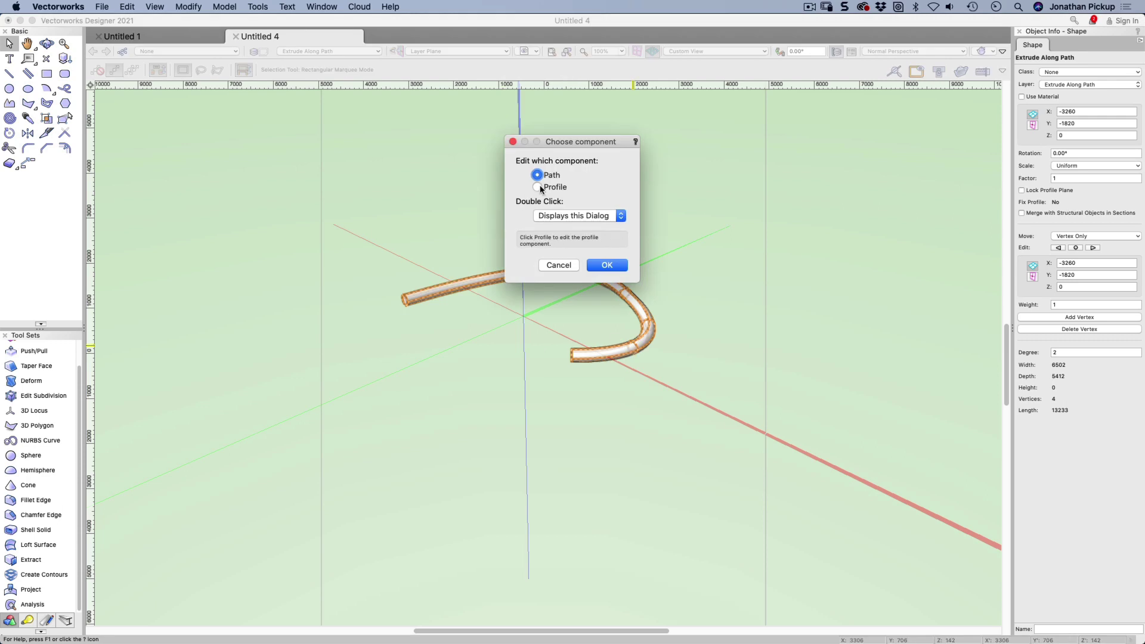
click(607, 265)
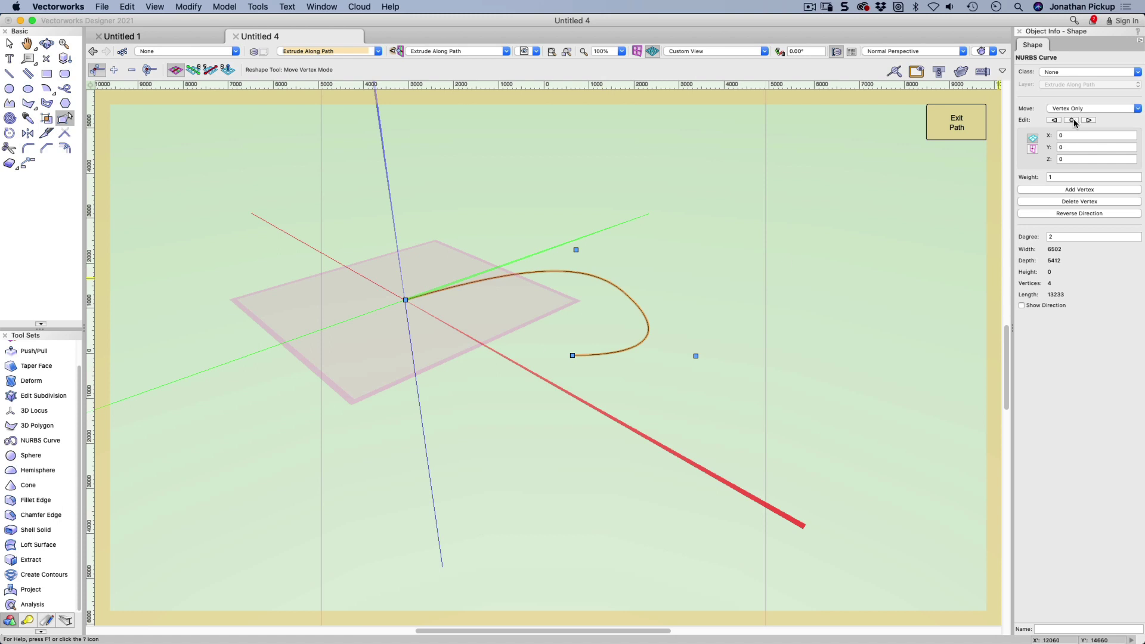
click(1074, 121)
click(1088, 120)
click(1089, 121)
click(1088, 120)
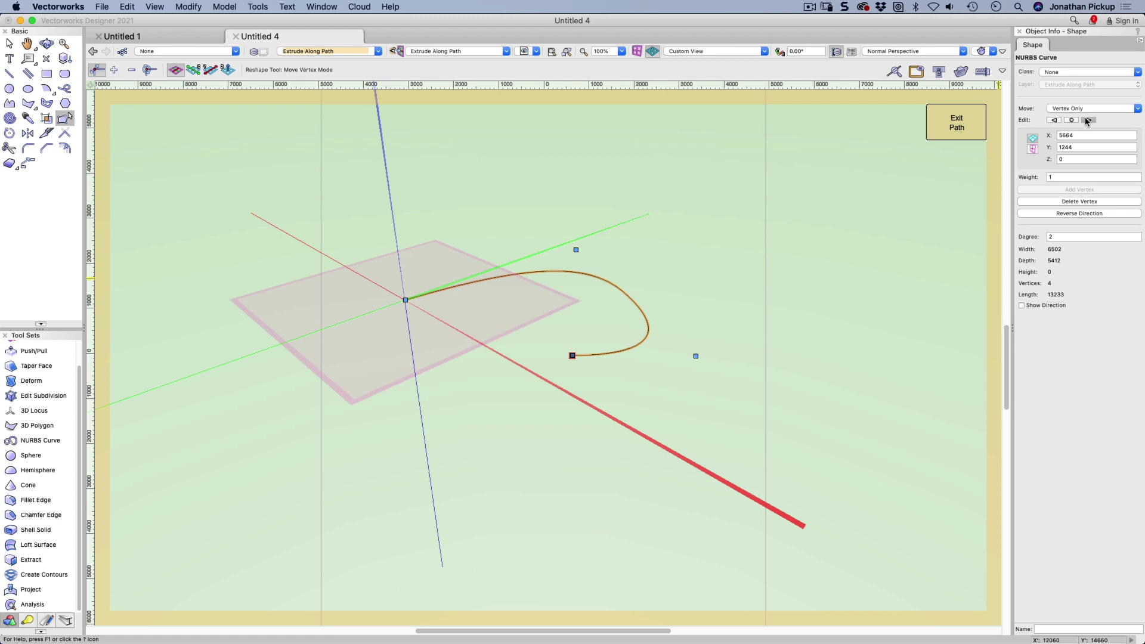
click(1075, 159)
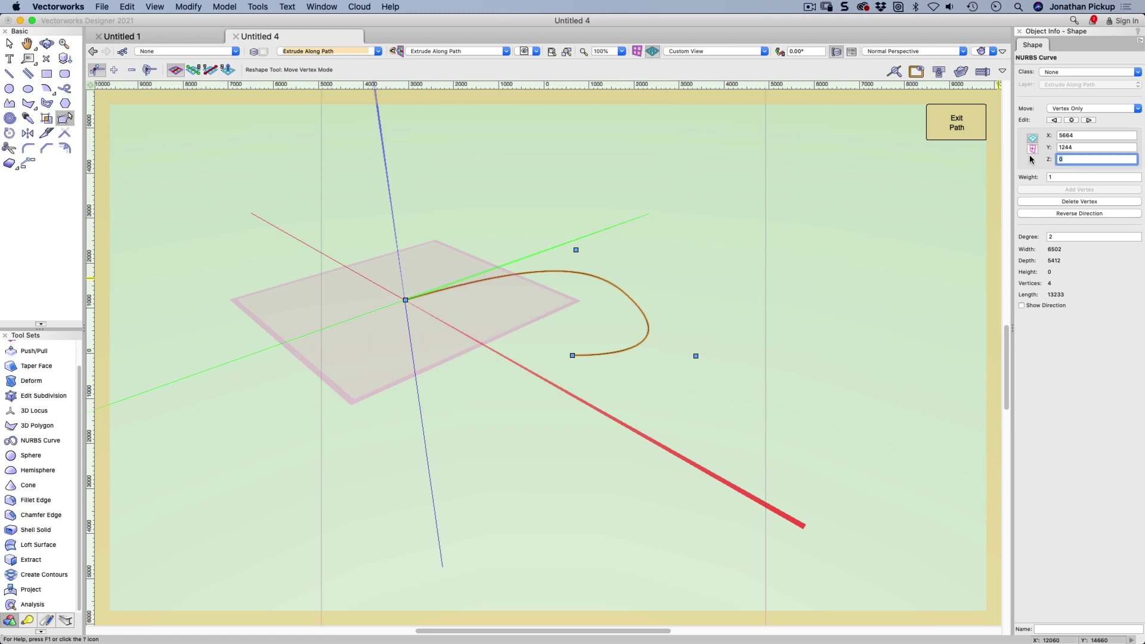
key(Return)
click(932, 131)
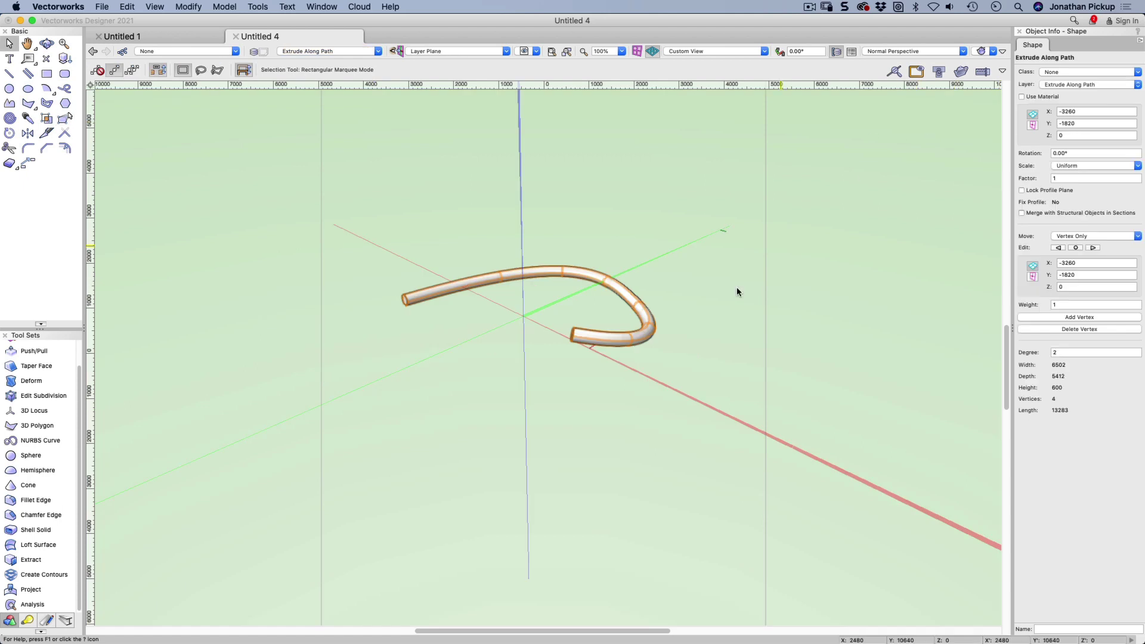
Step: Set the extrusion's scale to Exponential with a factor of 2
super+middle_drag(700, 323, 768, 235)
drag(769, 235, 720, 316)
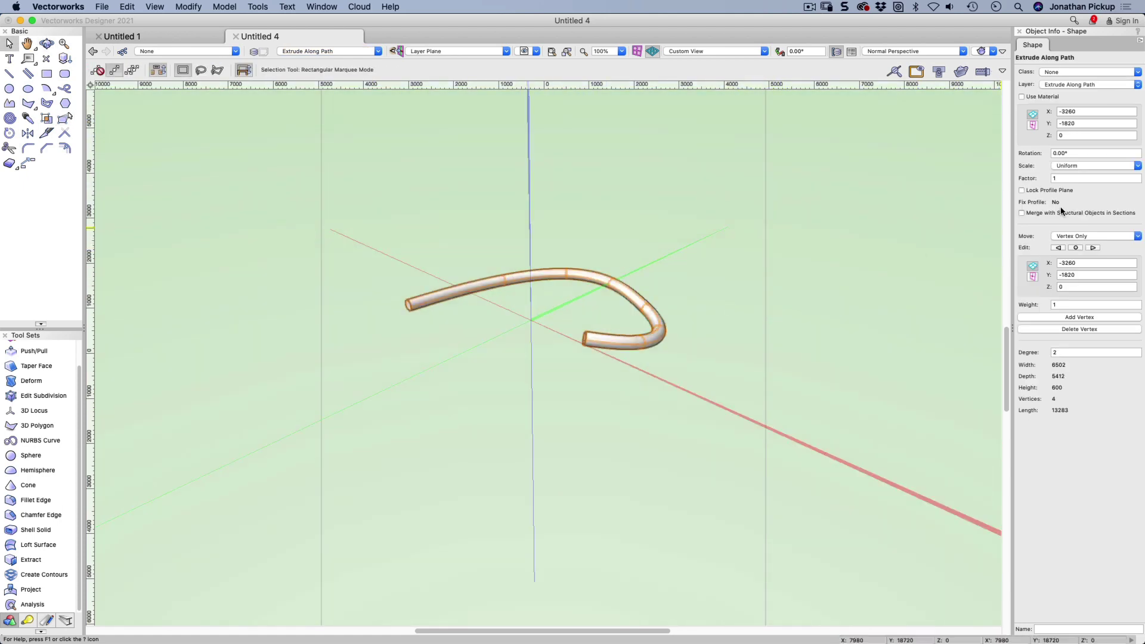
click(1065, 164)
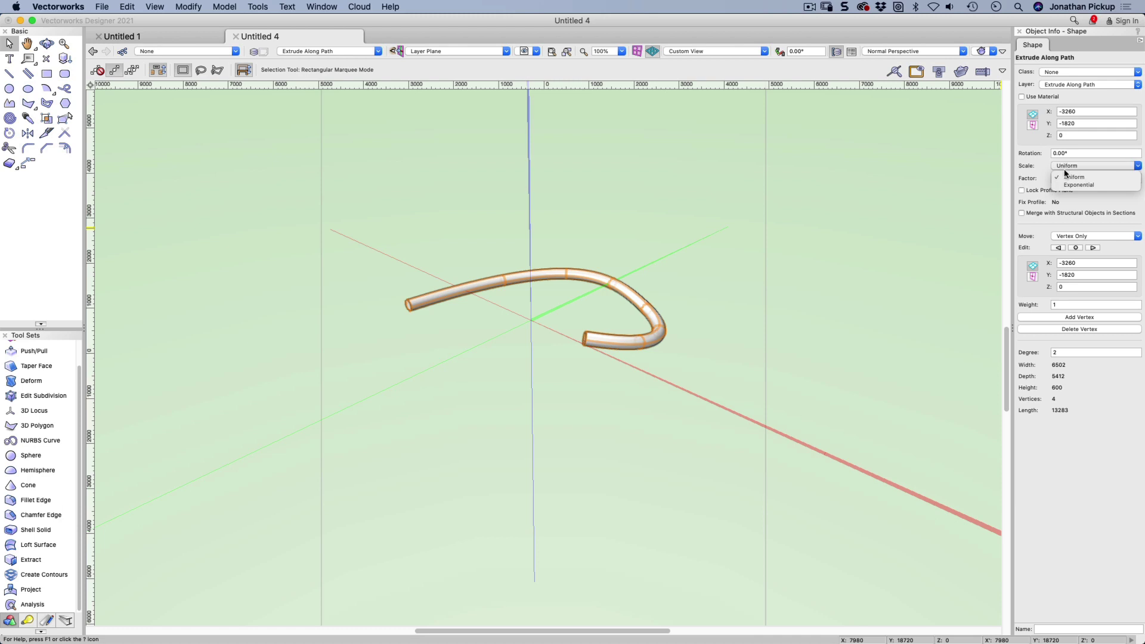
click(1064, 186)
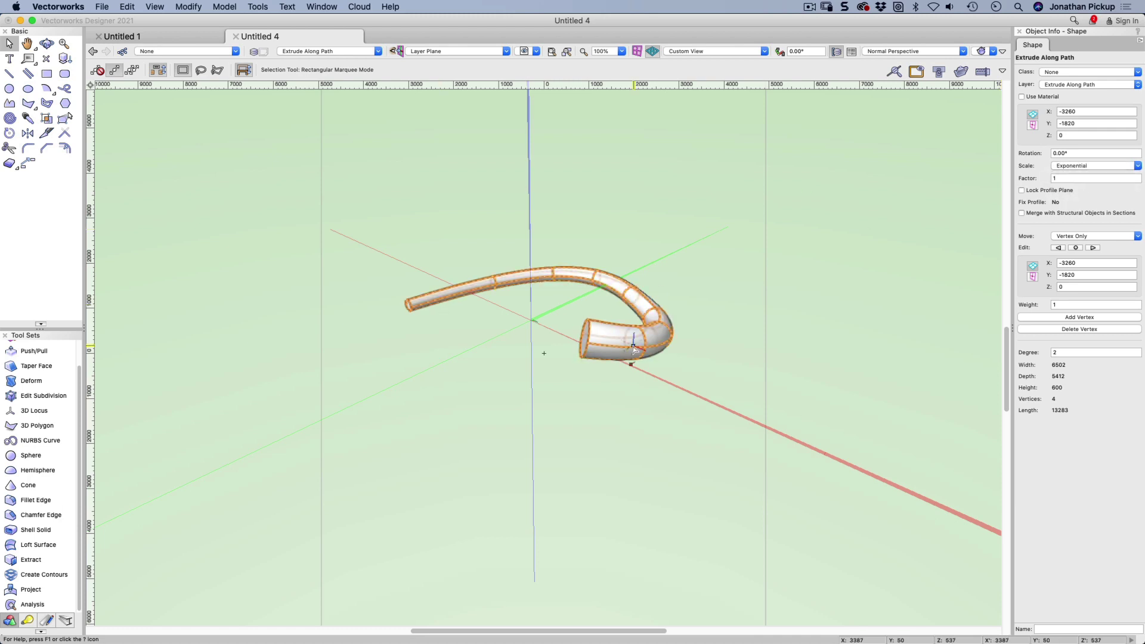
click(1060, 178)
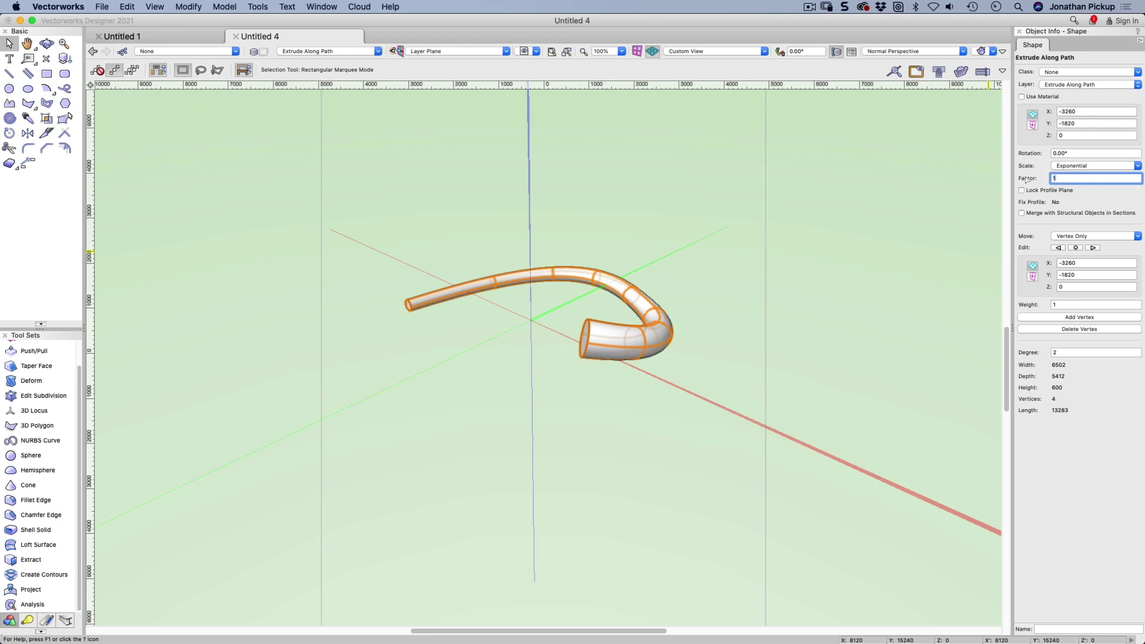
key(Return)
ctrl+middle_drag(595, 275, 513, 338)
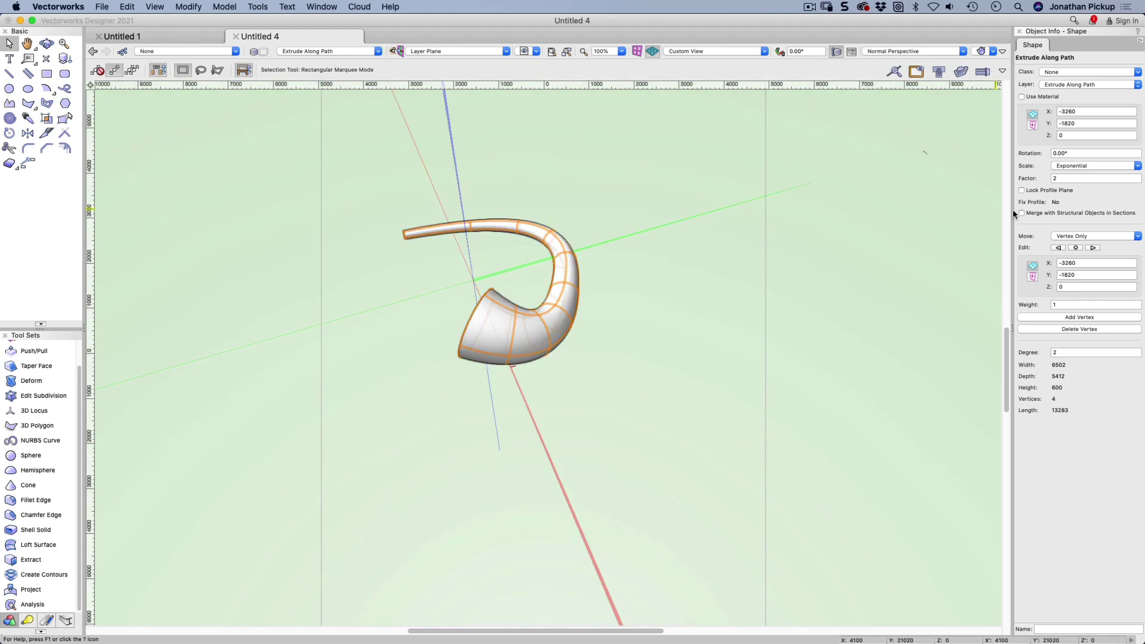
Step: Set the extrusion's scale back to Uniform with a factor of 1
click(1064, 164)
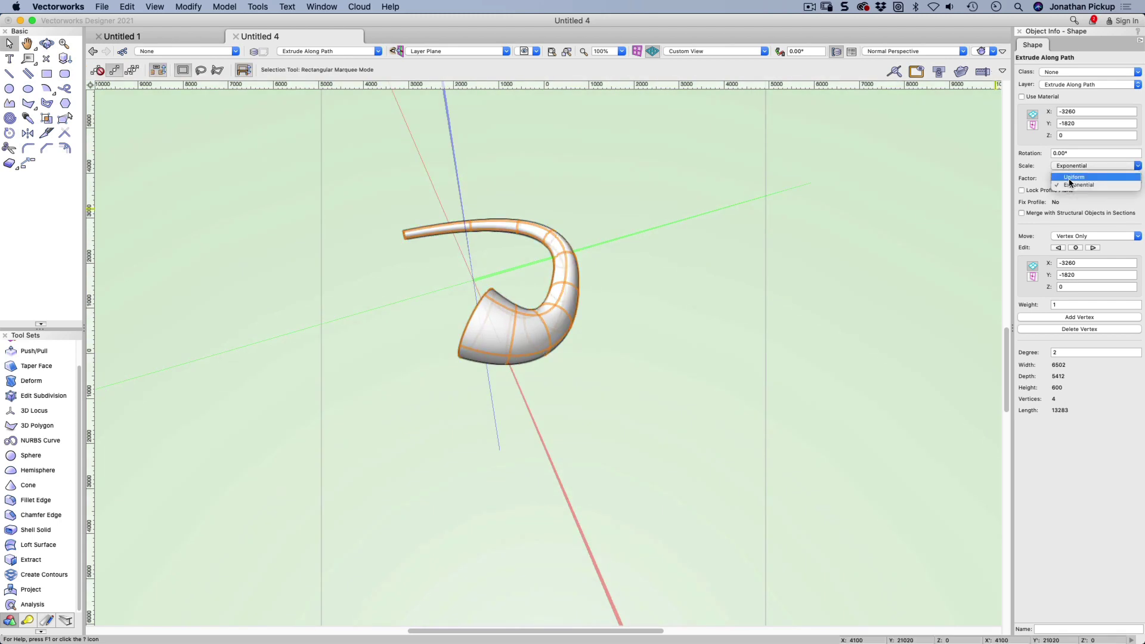
click(1069, 182)
click(1060, 177)
key(Return)
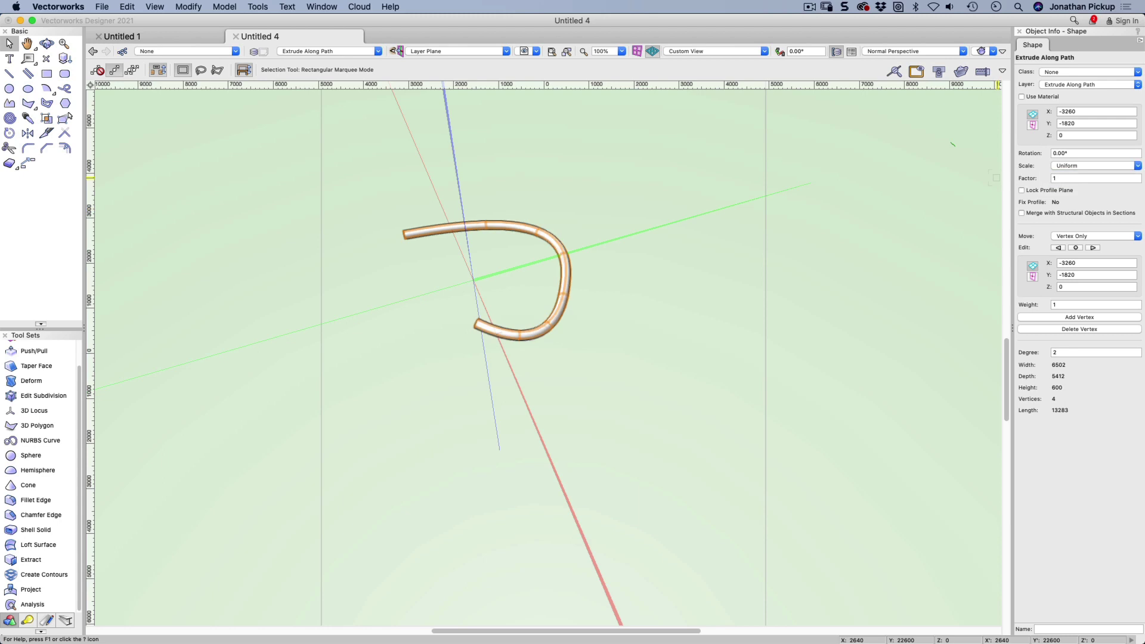
Step: Open the extrusion's profile component for editing and delete its circle
ctrl+middle_drag(626, 326, 831, 273)
double_click(749, 282)
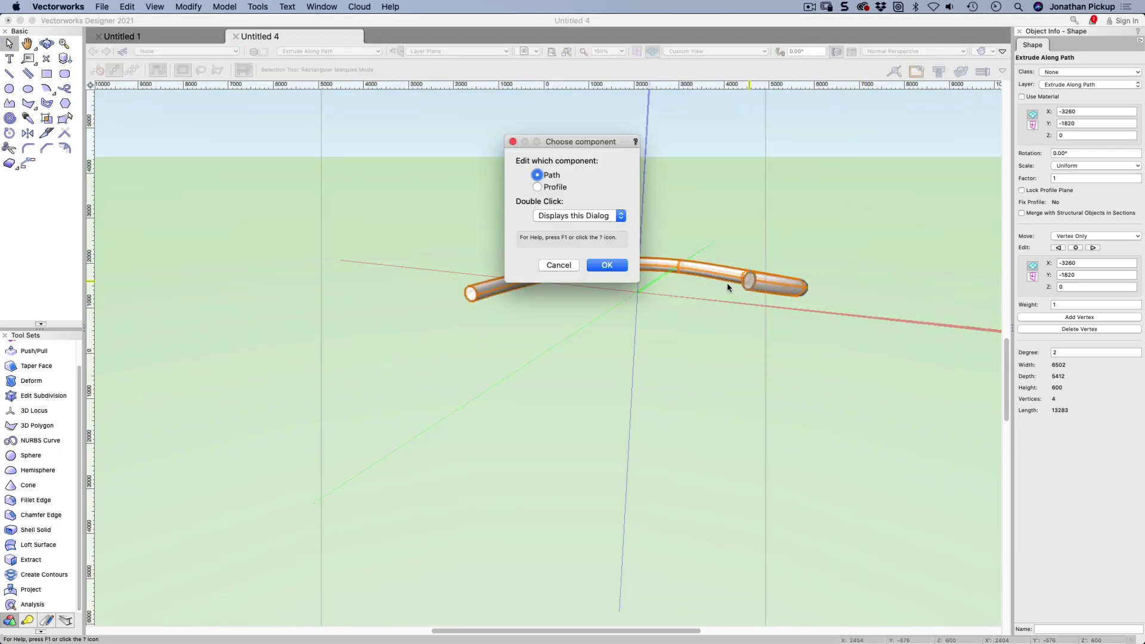
click(538, 187)
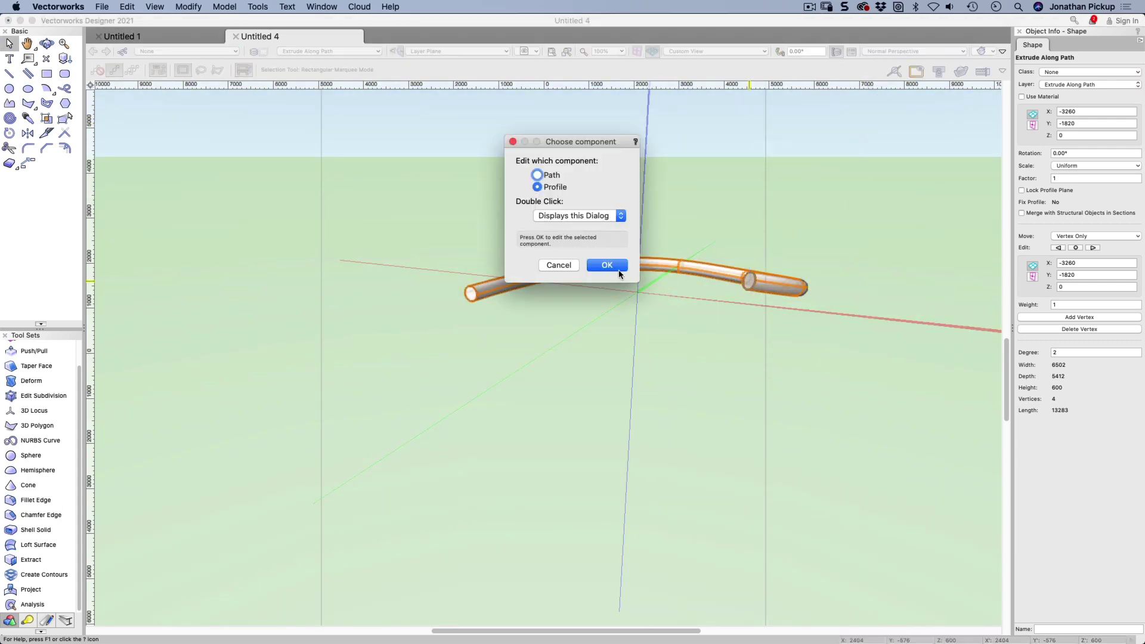
click(617, 268)
scroll(507, 377, up, 5)
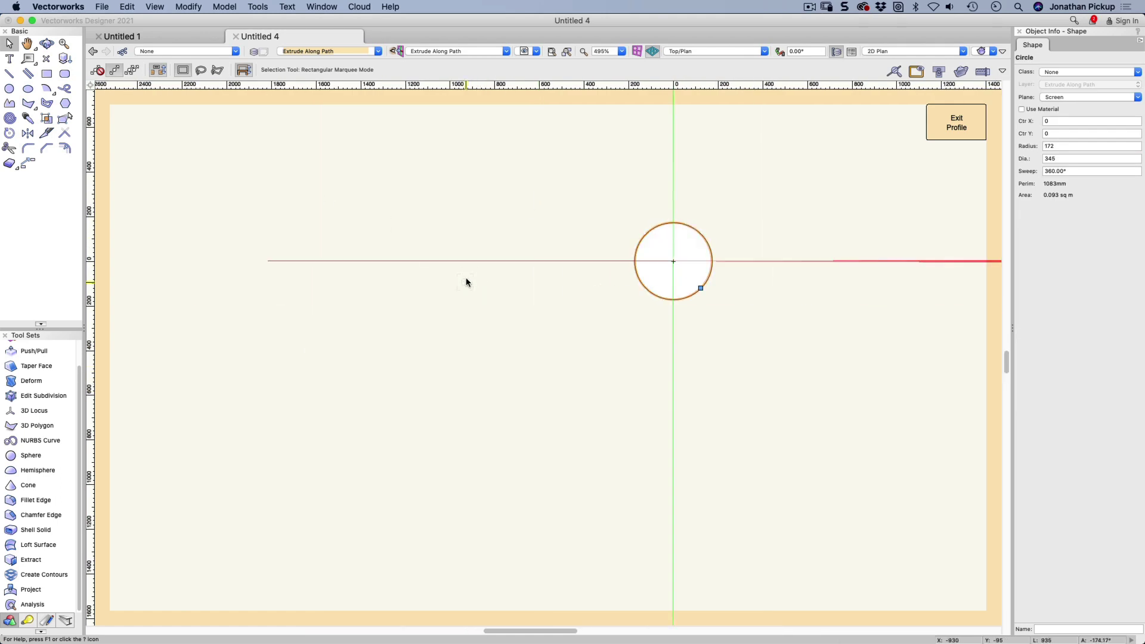
key(Delete)
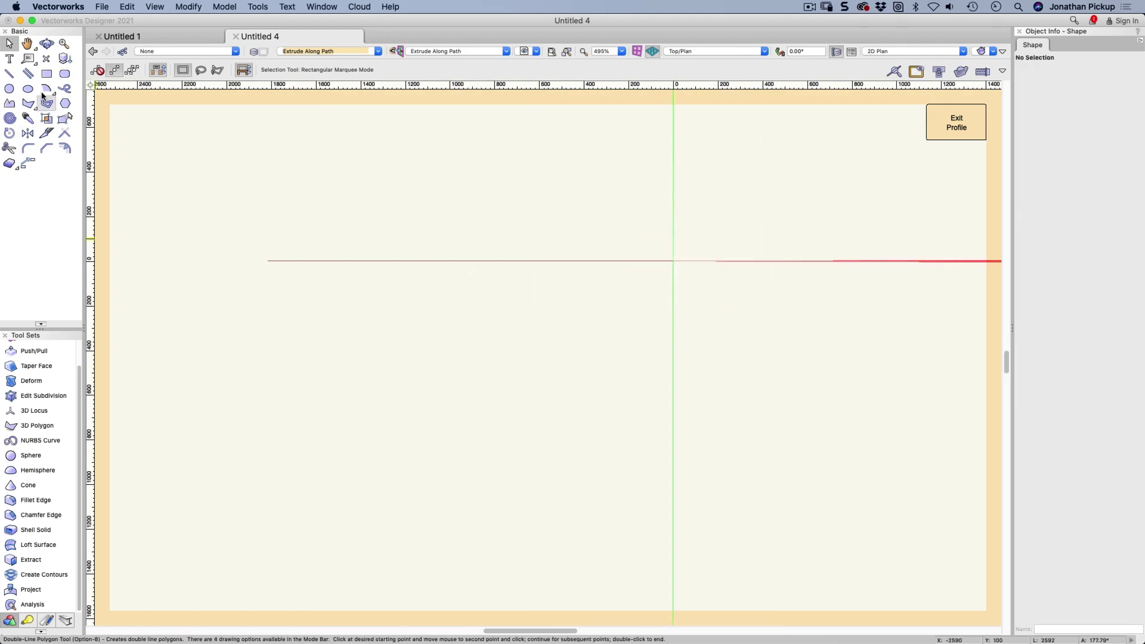
Step: Draw a rectangle centred on the origin, about 441 mm wide and 180 mm high, as the new profile and exit profile editing
click(46, 73)
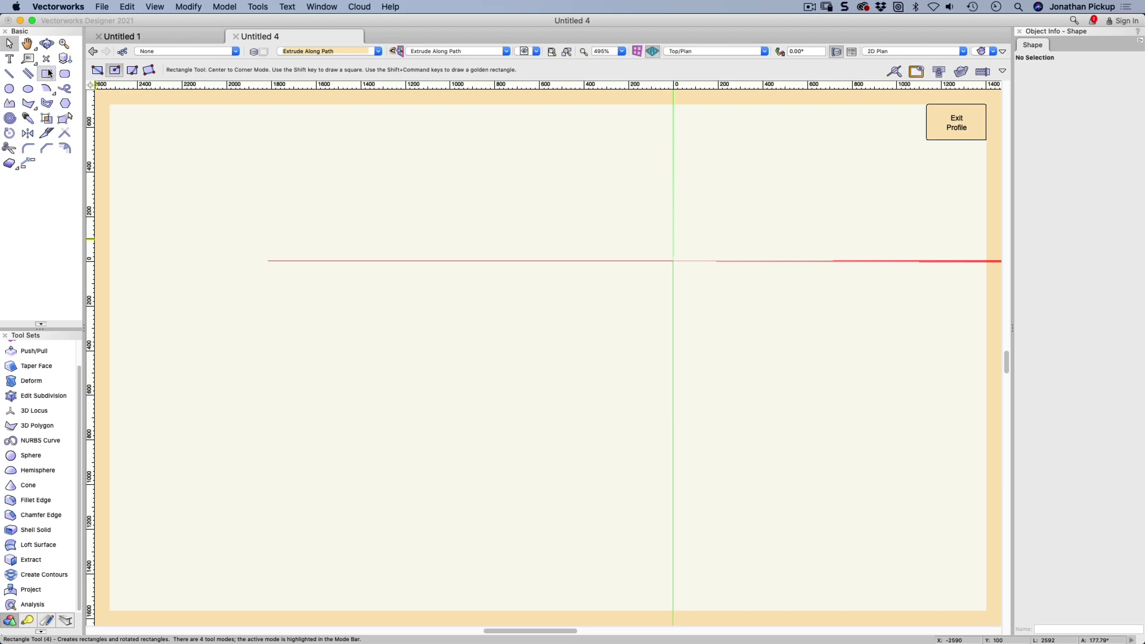
click(673, 261)
text(180)
key(Tab)
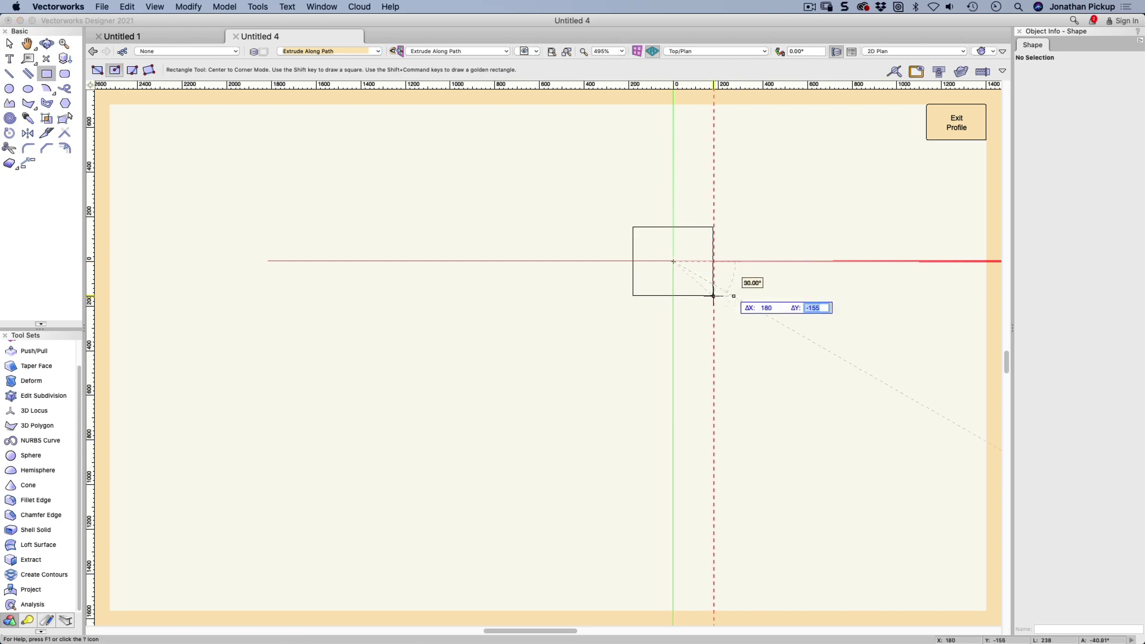
text(-1)
key(Tab)
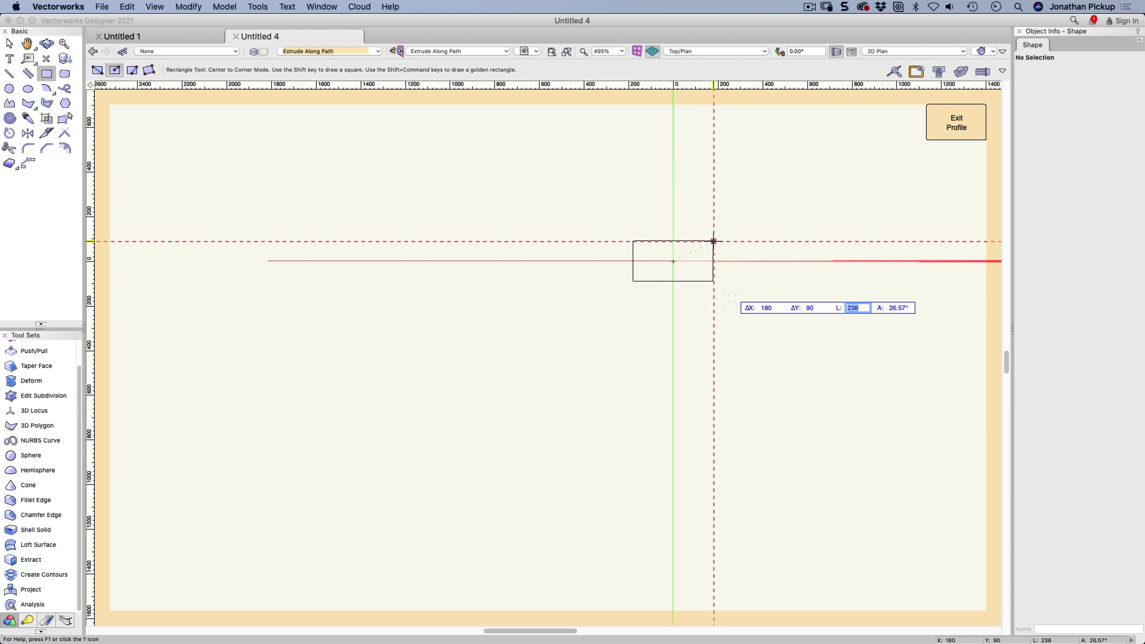
key(Tab)
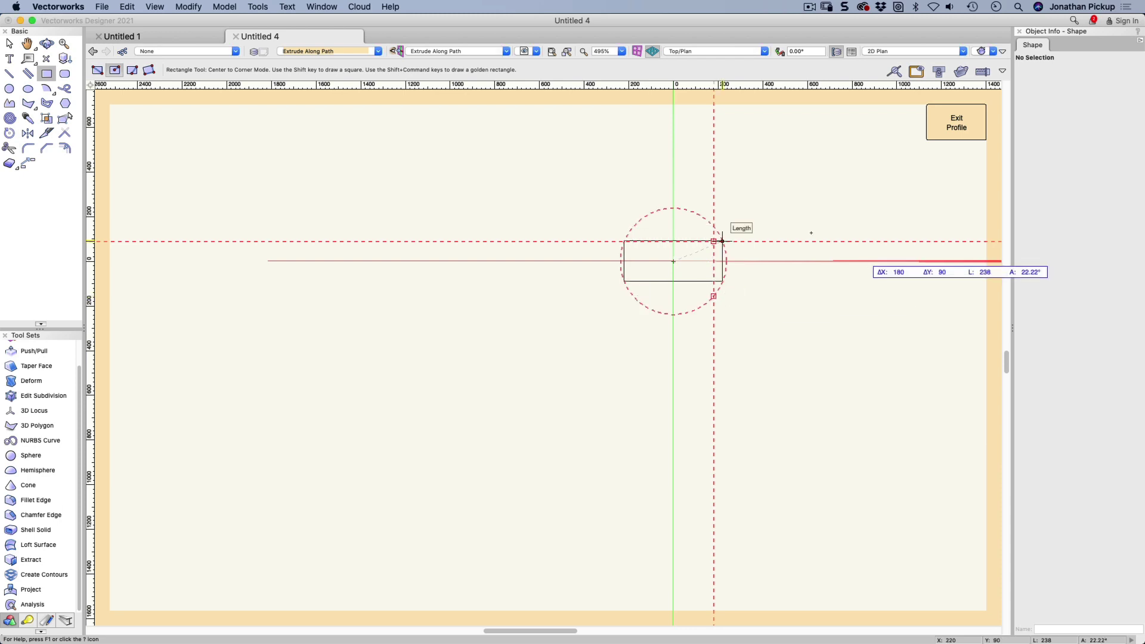
click(722, 241)
click(960, 118)
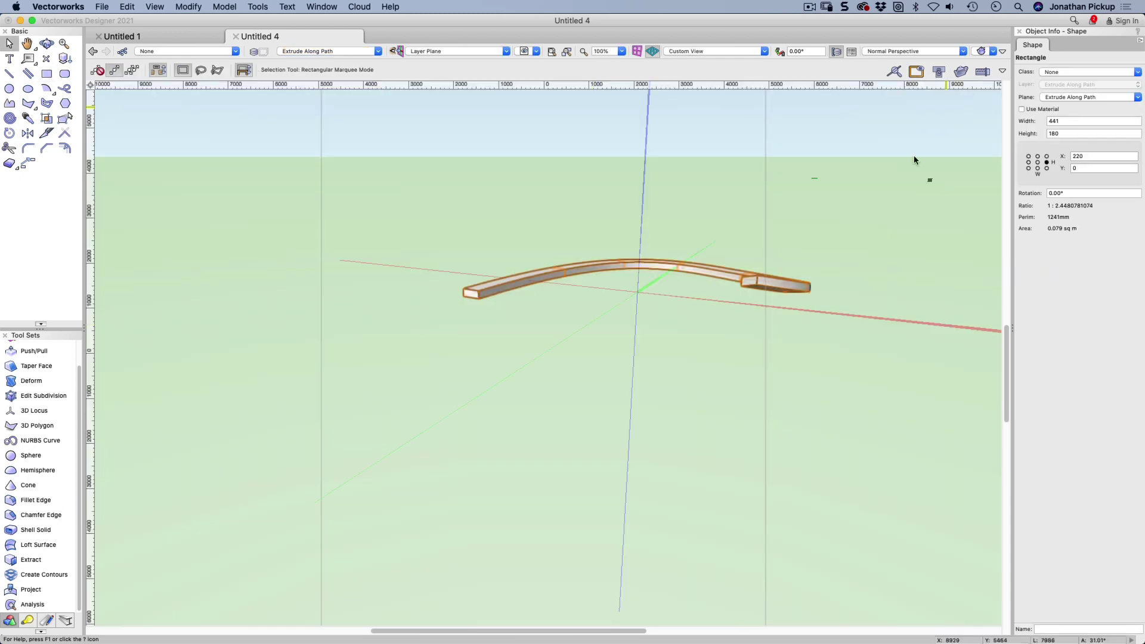
Step: Turn on Lock Profile Plane for the rectangular extrusion and inspect its curved end
middle_drag(495, 280, 545, 312)
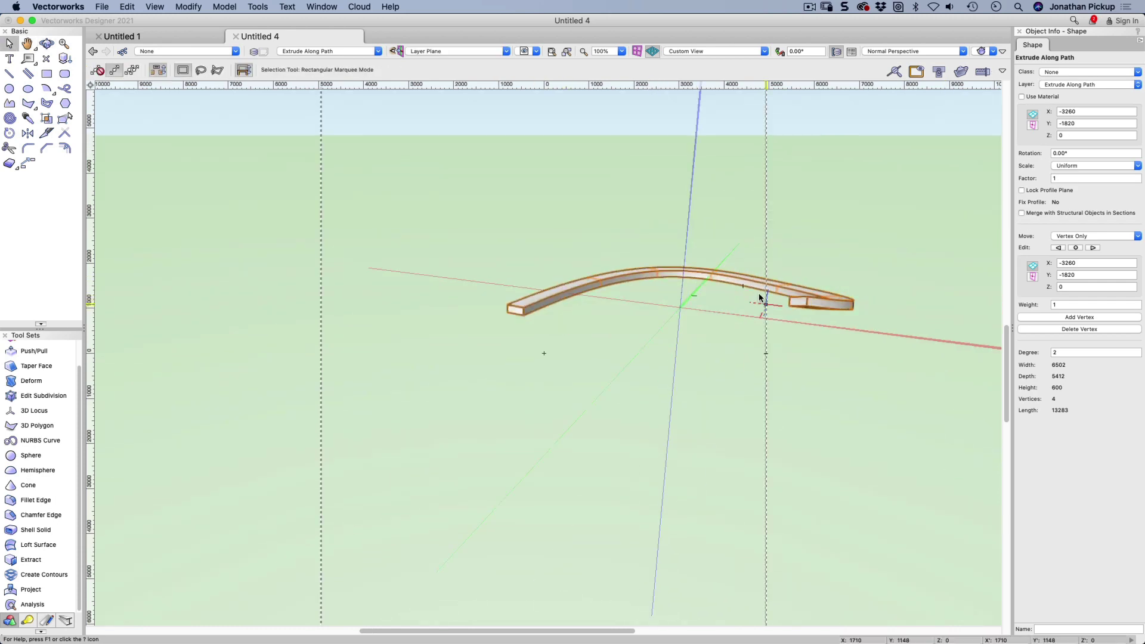
ctrl+middle_drag(802, 308, 792, 303)
scroll(813, 300, up, 5)
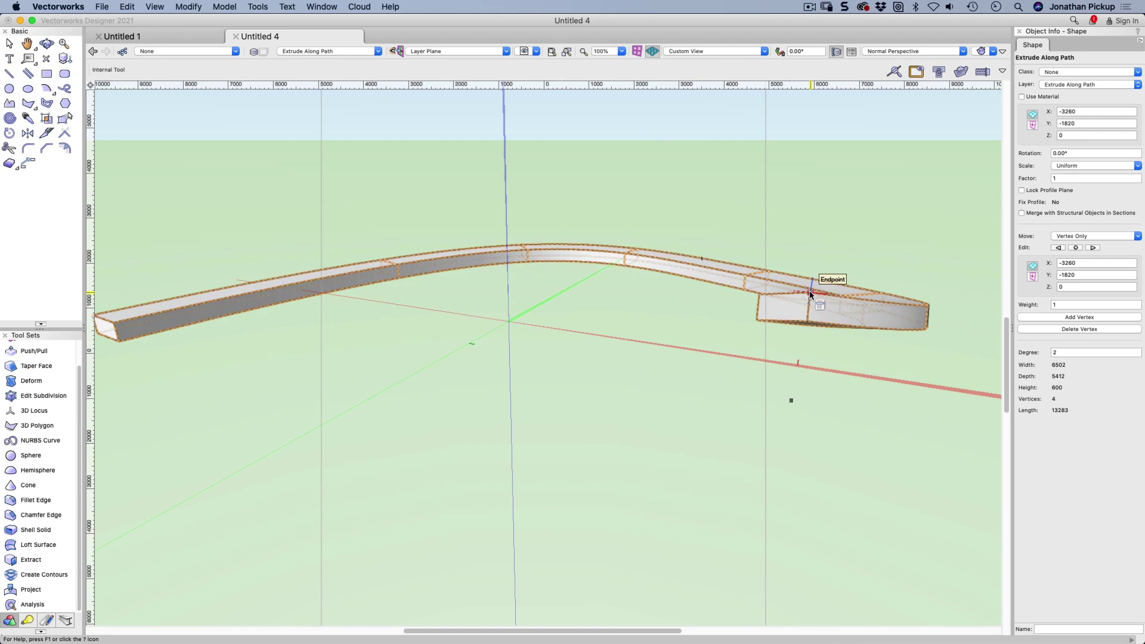
right_click(810, 297)
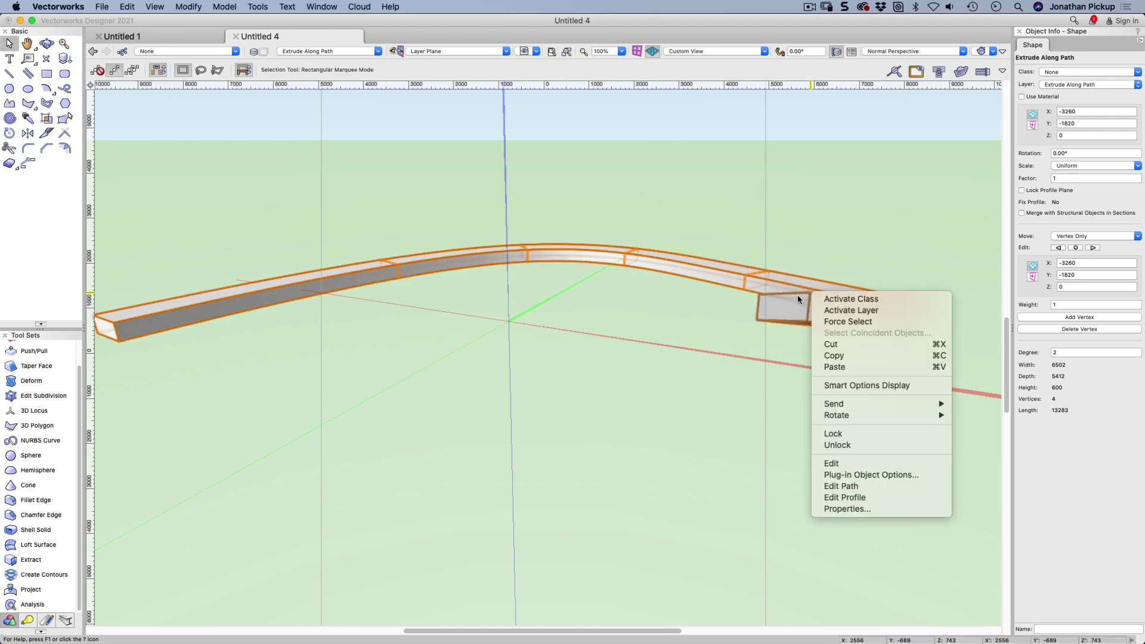
click(797, 295)
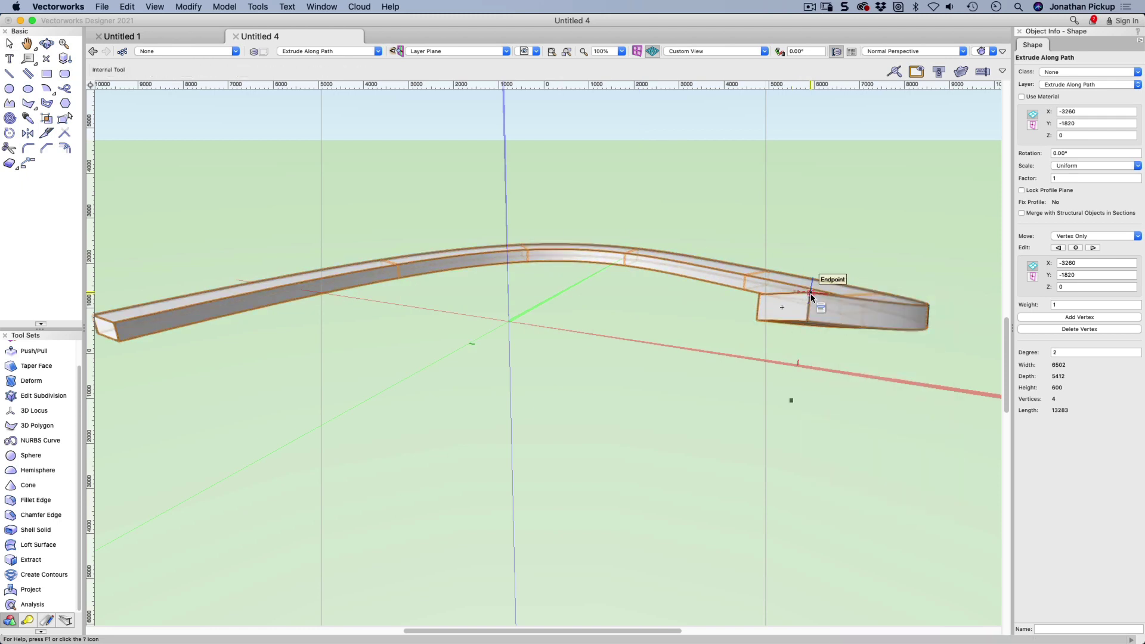
ctrl+middle_drag(811, 294, 972, 252)
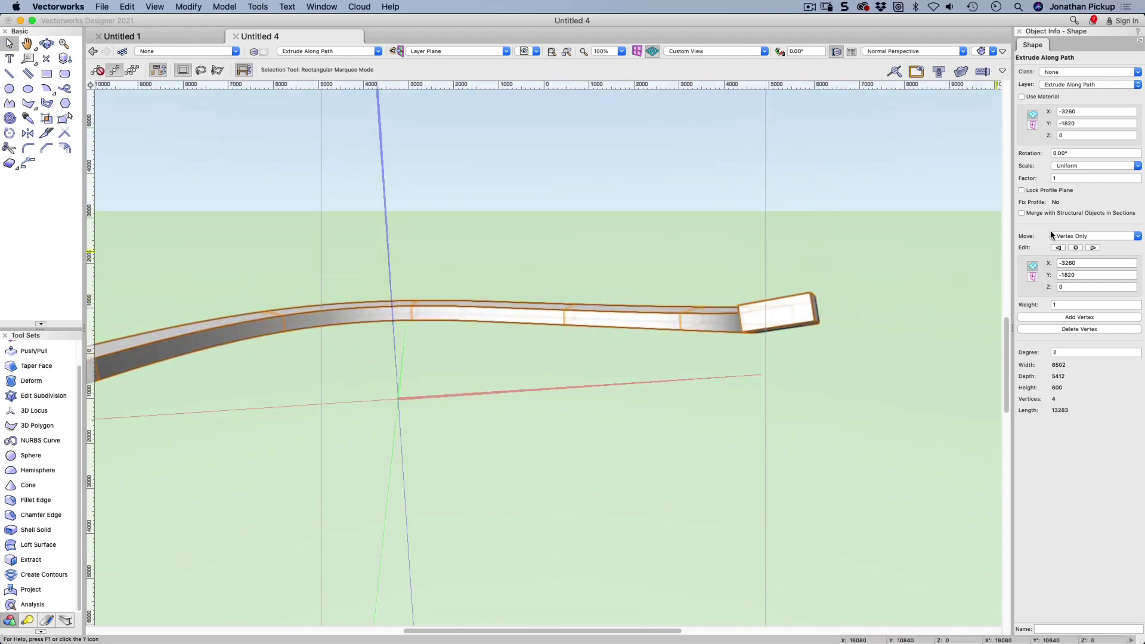
click(1043, 190)
mouse_move(770, 349)
super+middle_down()
mouse_move(657, 409)
mouse_move(432, 467)
mouse_move(596, 446)
super+middle_up()
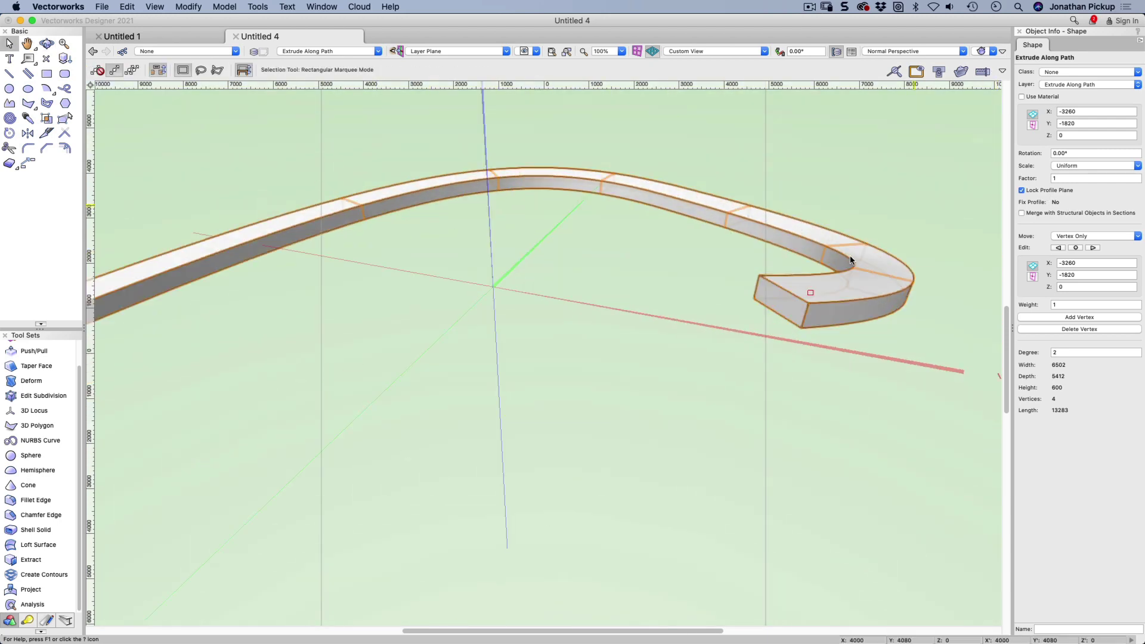
scroll(833, 276, down, 3)
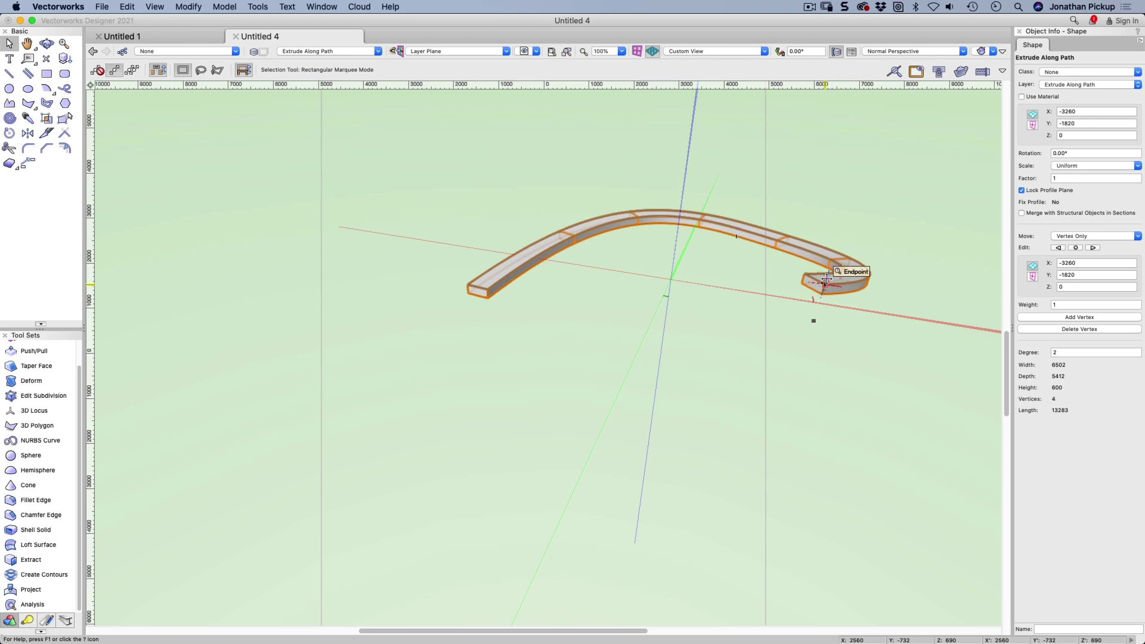